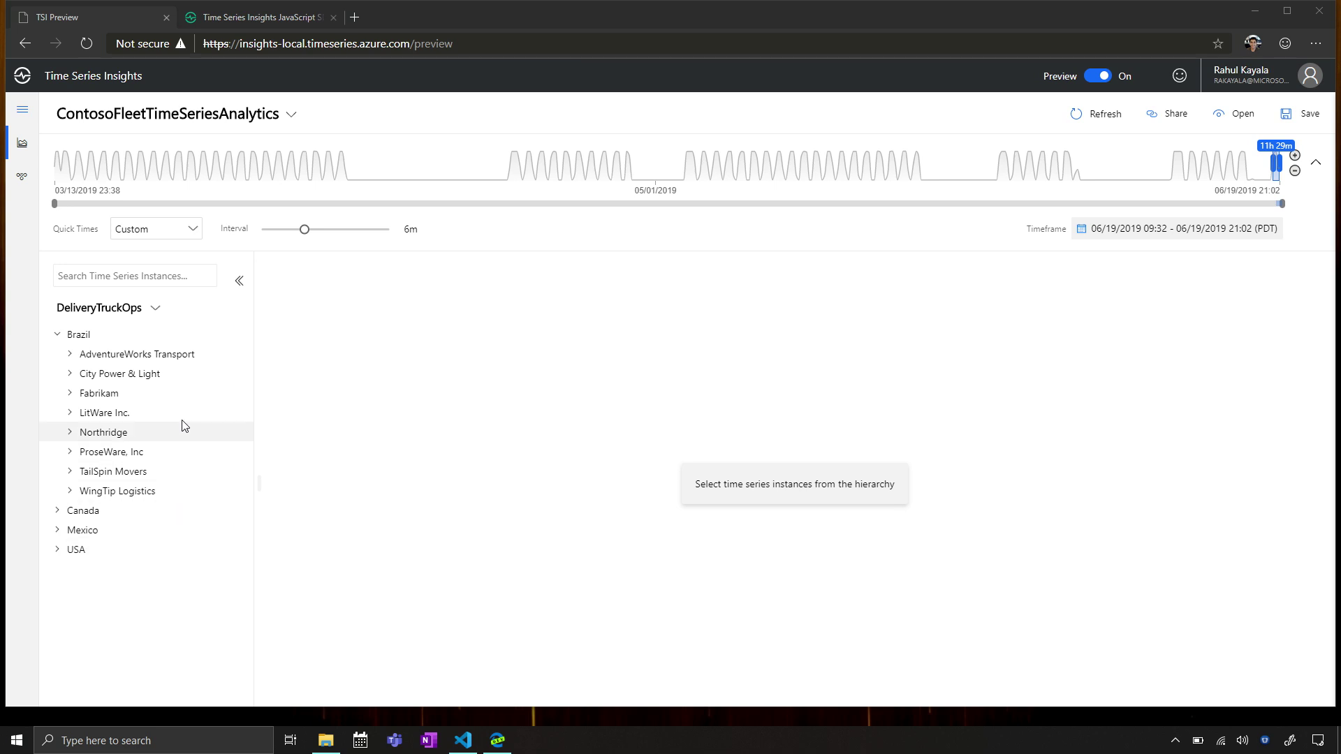
Step: Expand AdventureWorks Transport > Falcon > 2011 > Terrain to list its delivery trucks
{"action": "left_click", "coordinate": [186, 354]}
{"action": "left_click", "coordinate": [191, 374]}
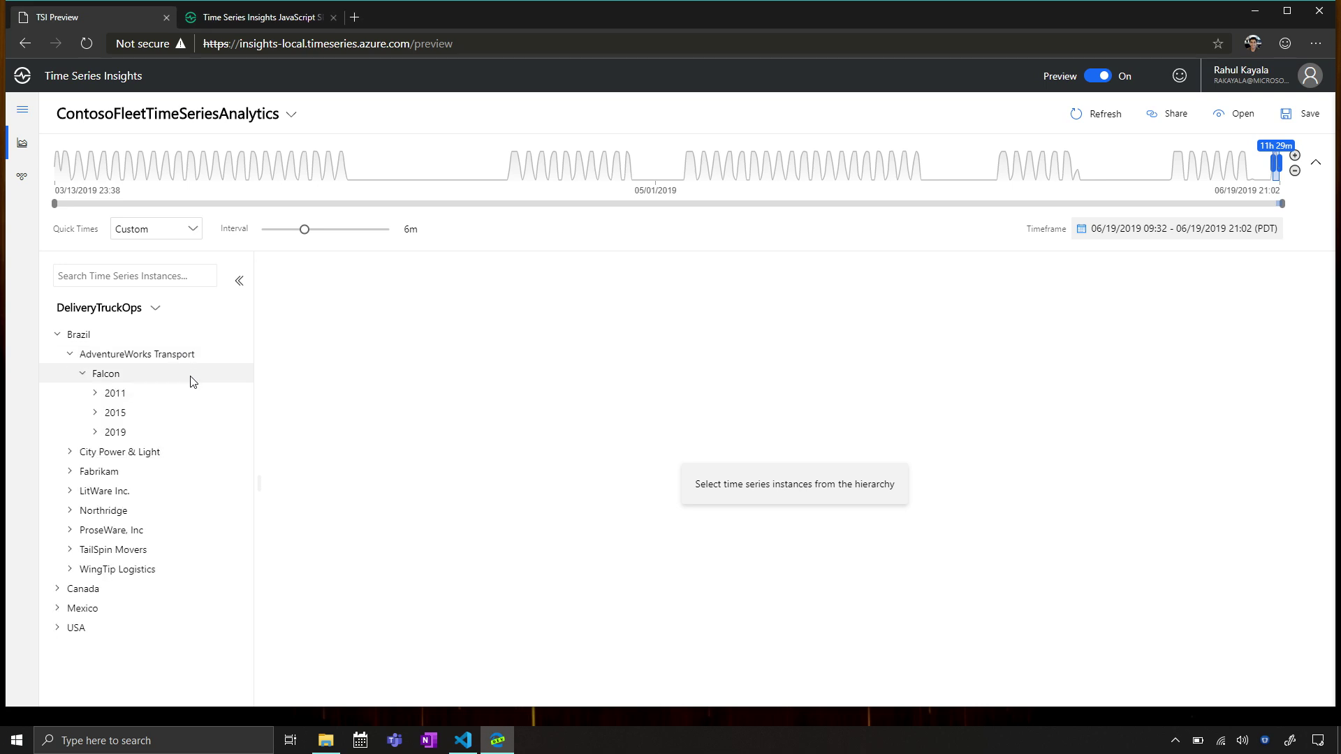
{"action": "left_click", "coordinate": [193, 393]}
{"action": "left_click", "coordinate": [202, 413]}
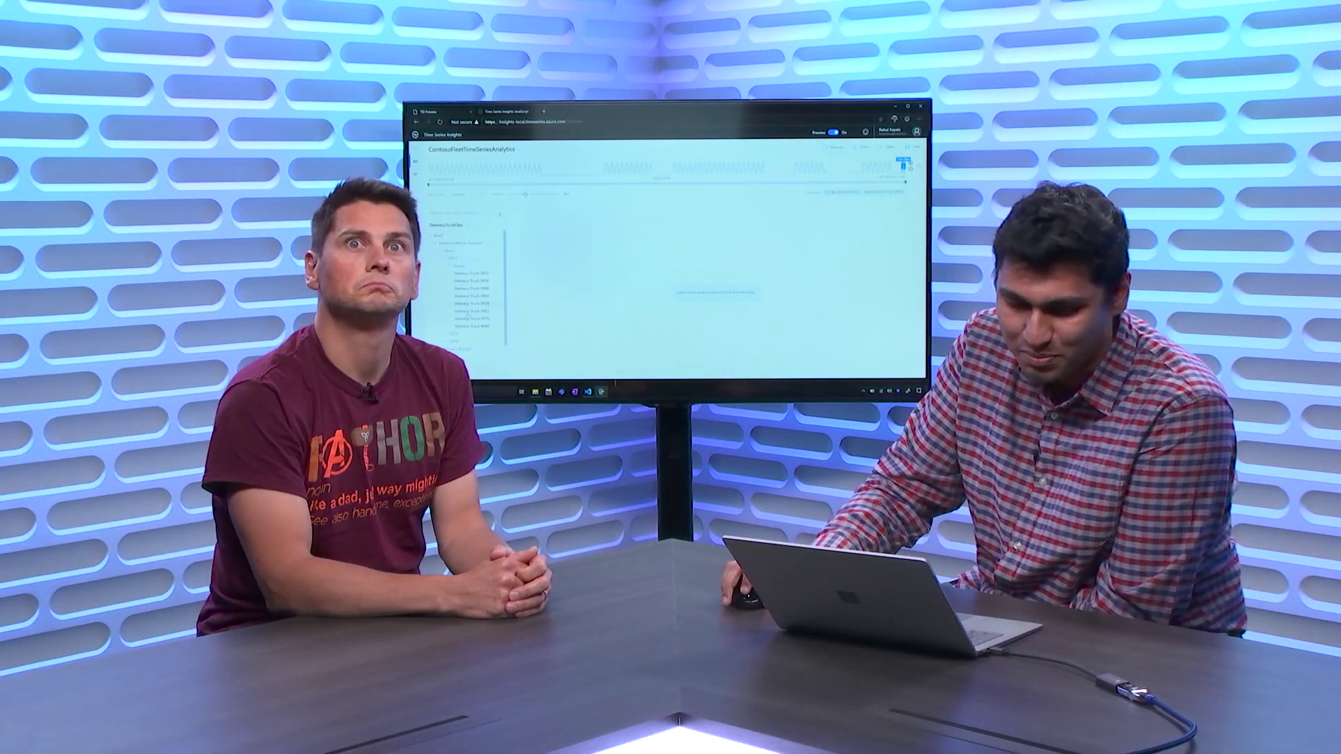
Step: Expand Fabrikam > Falcon > 2008 > Terrain to list its delivery trucks
{"action": "scroll", "coordinate": [464, 293], "scroll_direction": "down", "scroll_amount": 3}
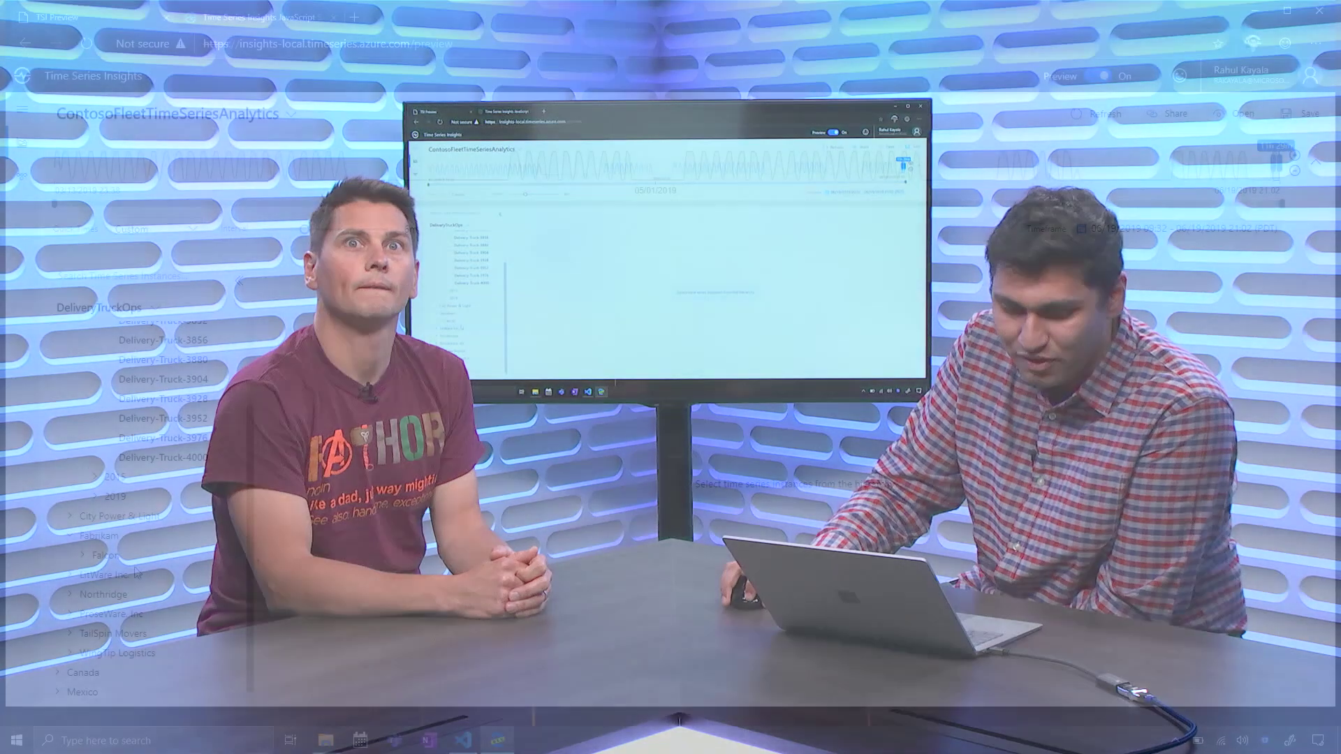
{"action": "left_click", "coordinate": [106, 554]}
{"action": "left_click", "coordinate": [115, 576]}
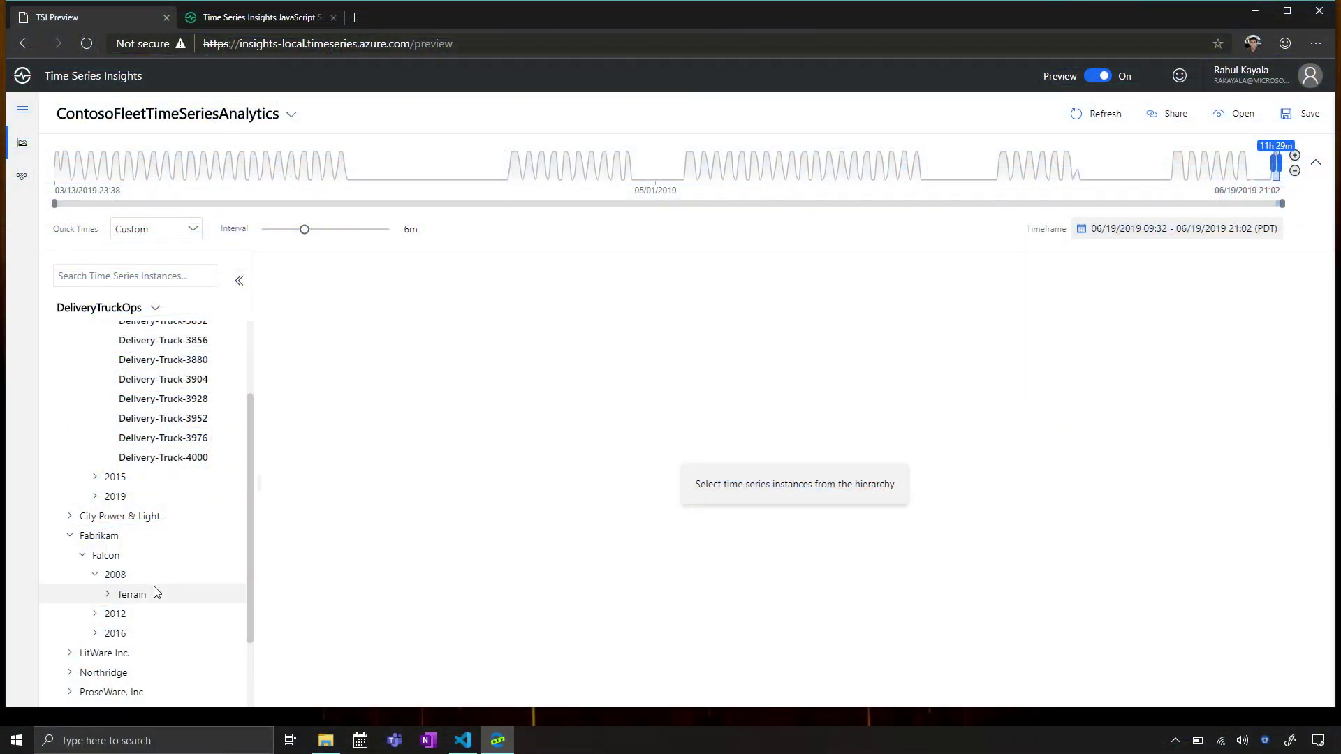
{"action": "left_click", "coordinate": [156, 592]}
{"action": "scroll", "coordinate": [172, 615], "scroll_direction": "down", "scroll_amount": 3}
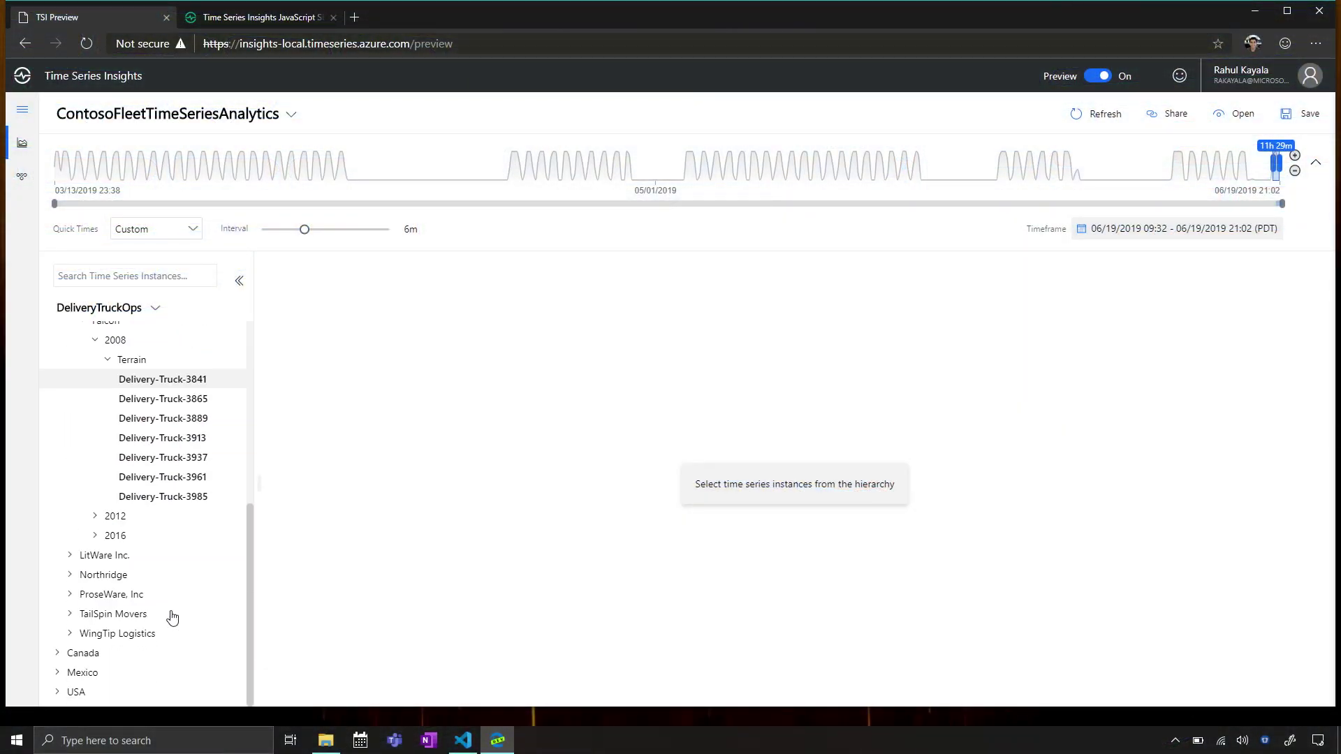
{"action": "scroll", "coordinate": [185, 493], "scroll_direction": "up", "scroll_amount": 5}
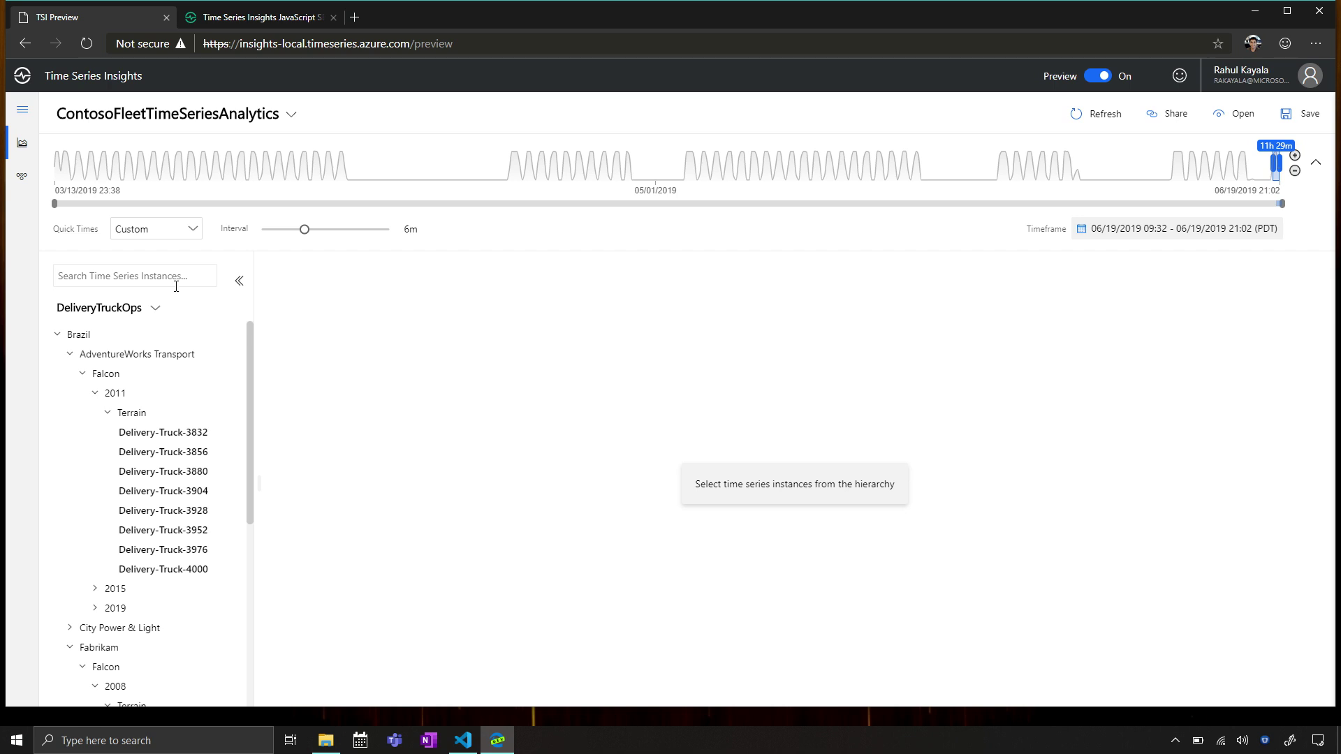
Step: Plot Delivery-Truck-3832's Avg Temperature and show the timeline controls above the chart
{"action": "left_click", "coordinate": [195, 435]}
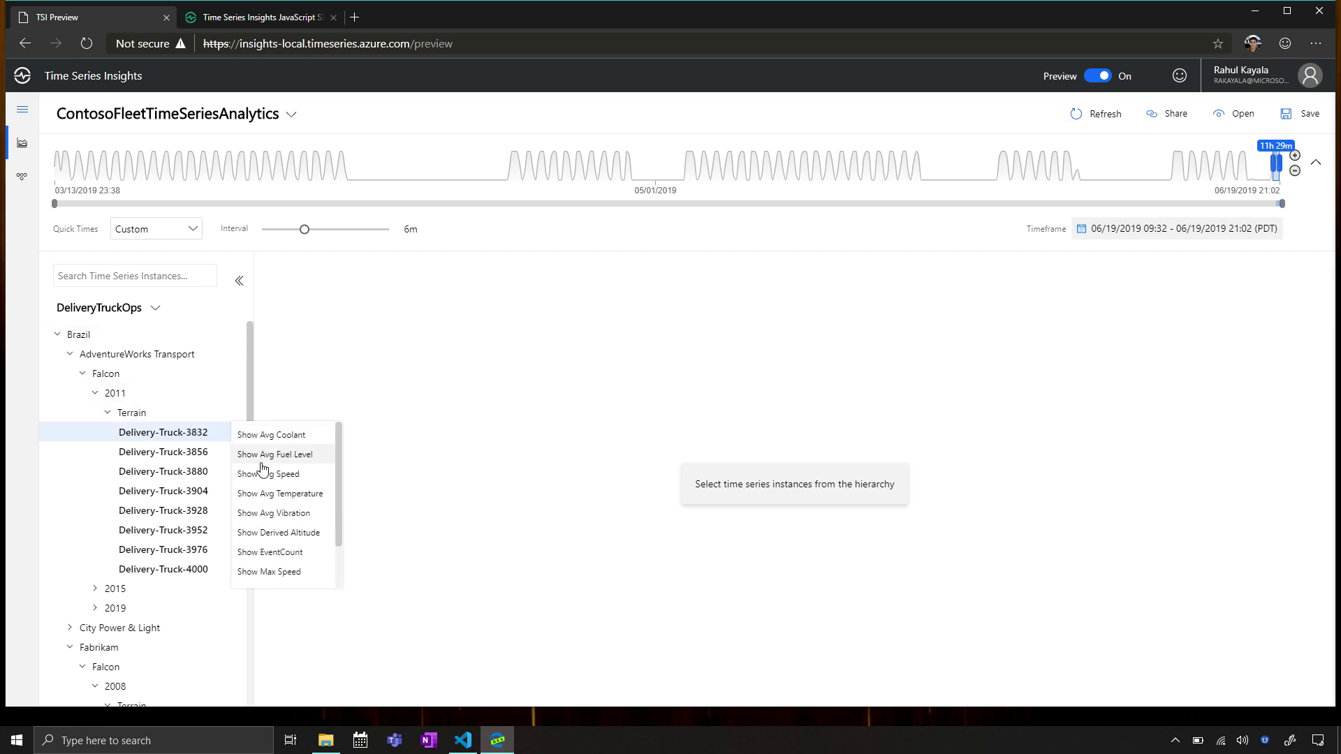
{"action": "left_click", "coordinate": [313, 492]}
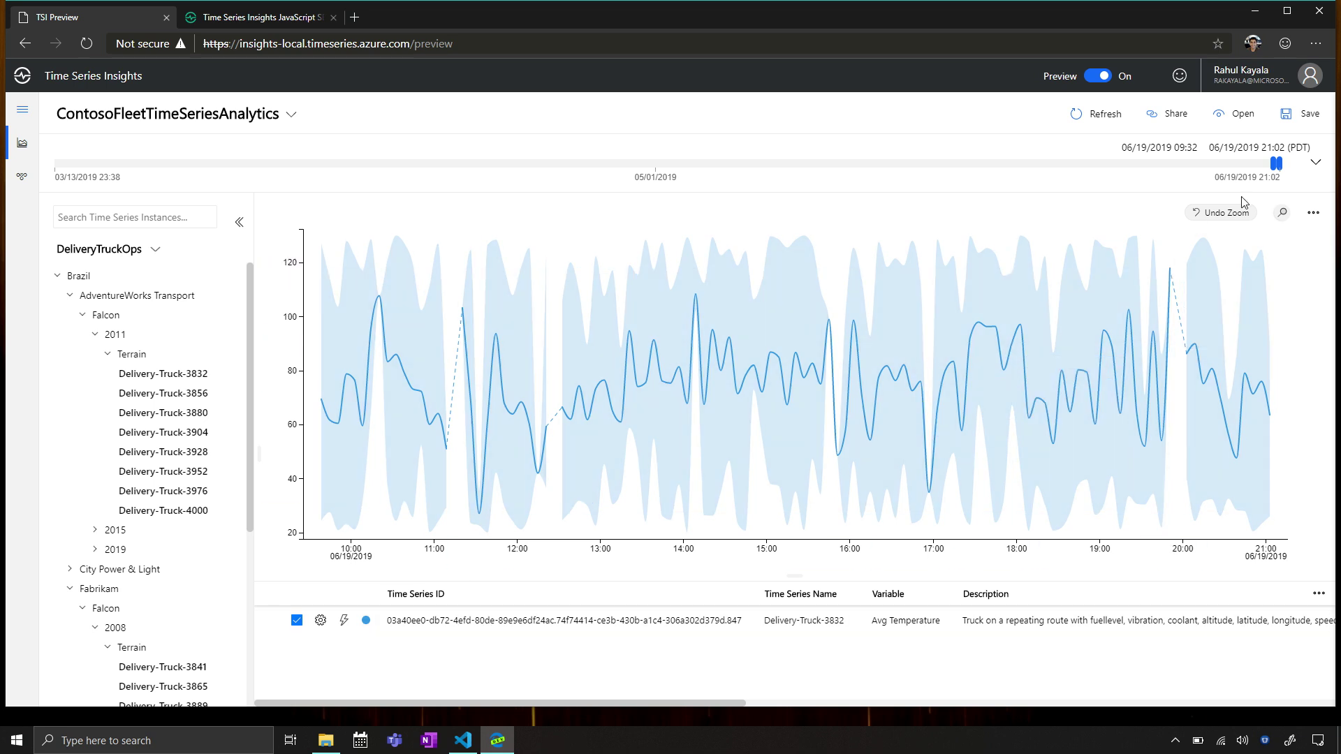
{"action": "left_click", "coordinate": [1317, 165]}
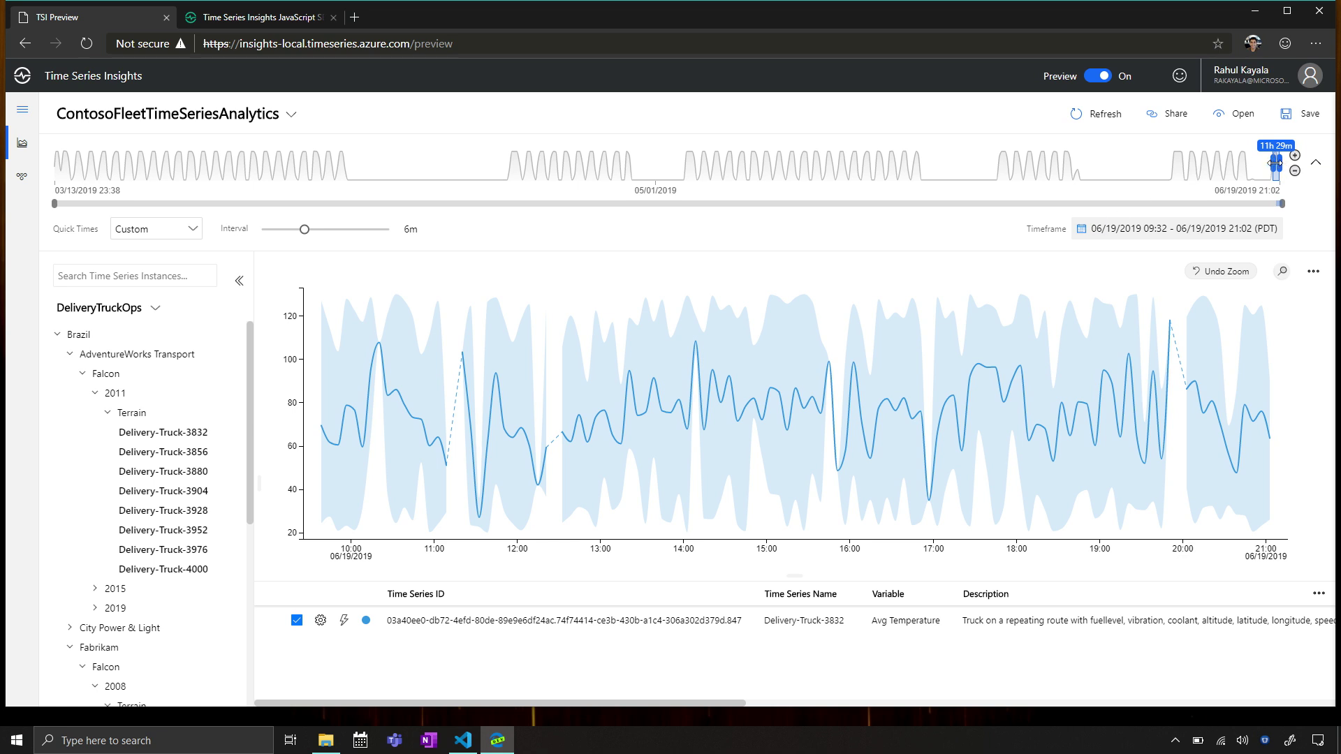
Step: Extend the timeframe back to 03/30/2019, then remove the Avg Temperature series
{"action": "left_click_drag", "start_coordinate": [1275, 163], "coordinate": [258, 174]}
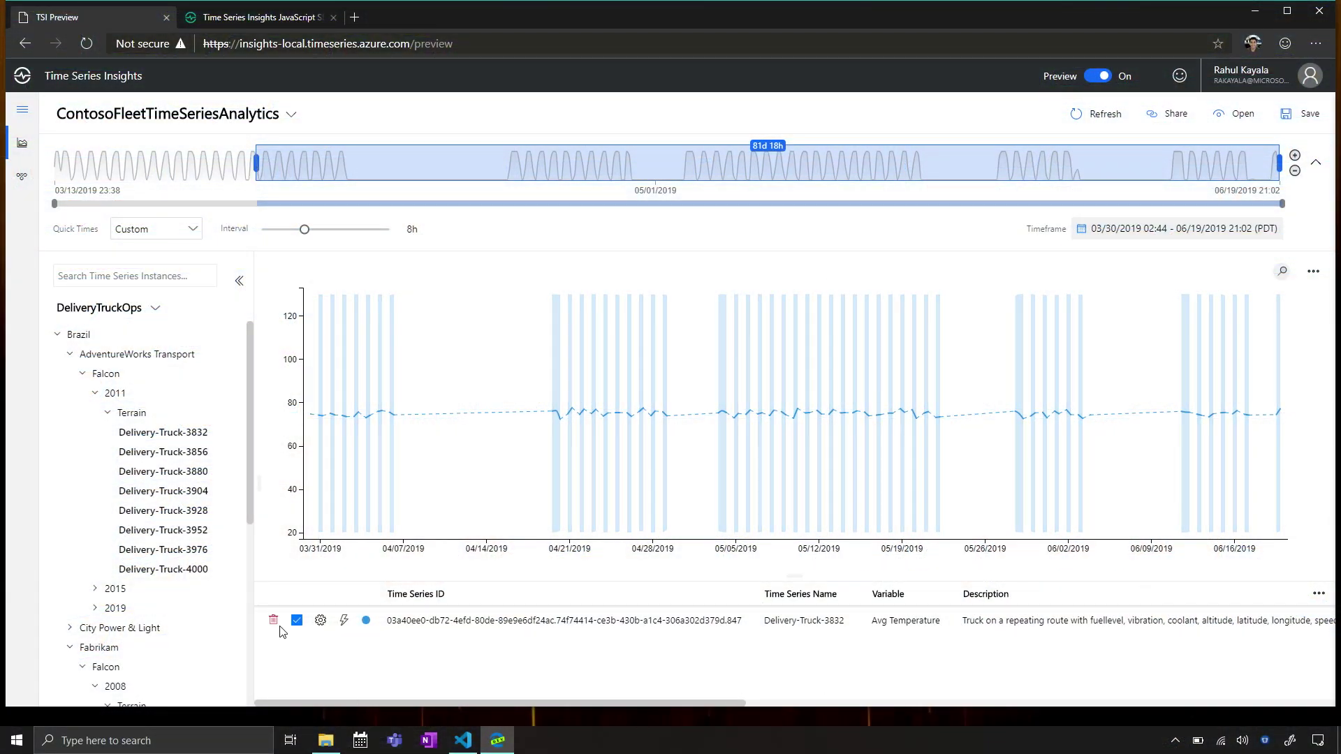
{"action": "left_click", "coordinate": [274, 621]}
Step: Set Quick Times to Last 7 Days and plot Delivery-Truck-3832's Avg Speed
{"action": "left_click", "coordinate": [143, 232]}
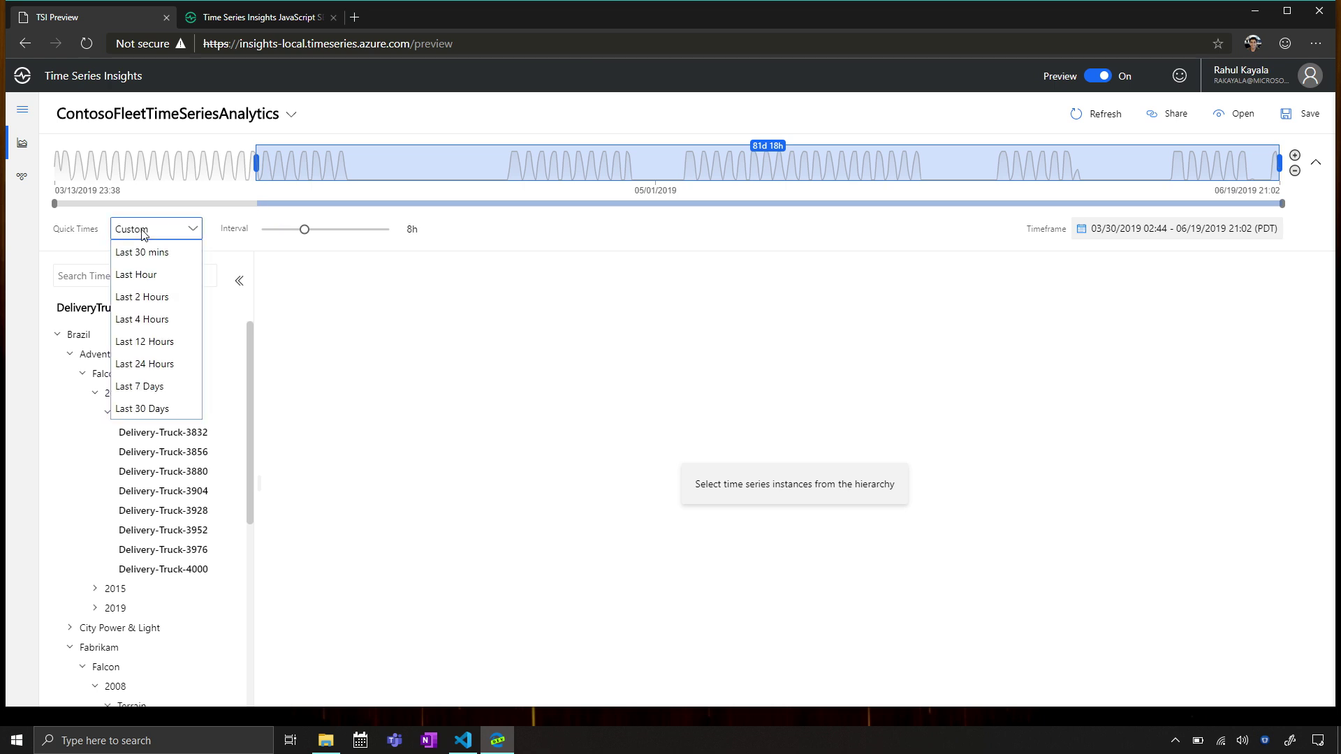
{"action": "left_click", "coordinate": [163, 385]}
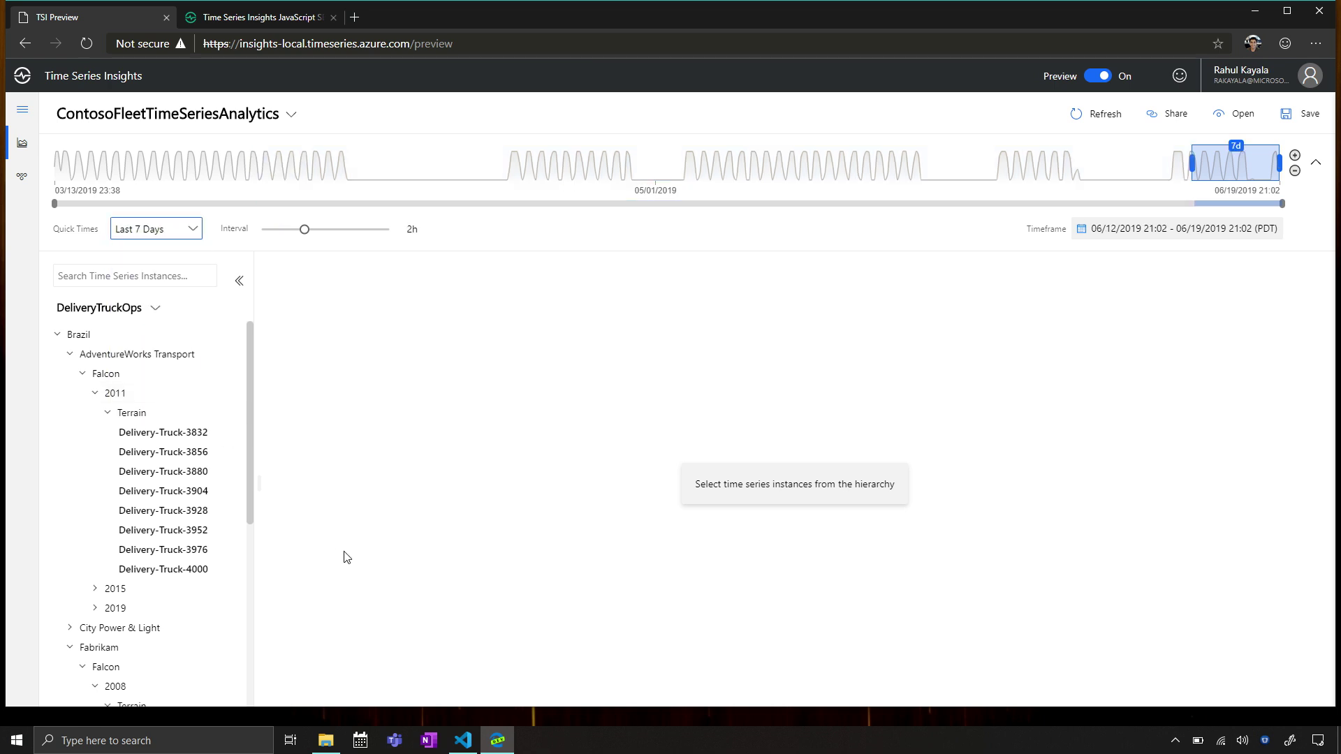
{"action": "left_click", "coordinate": [171, 433]}
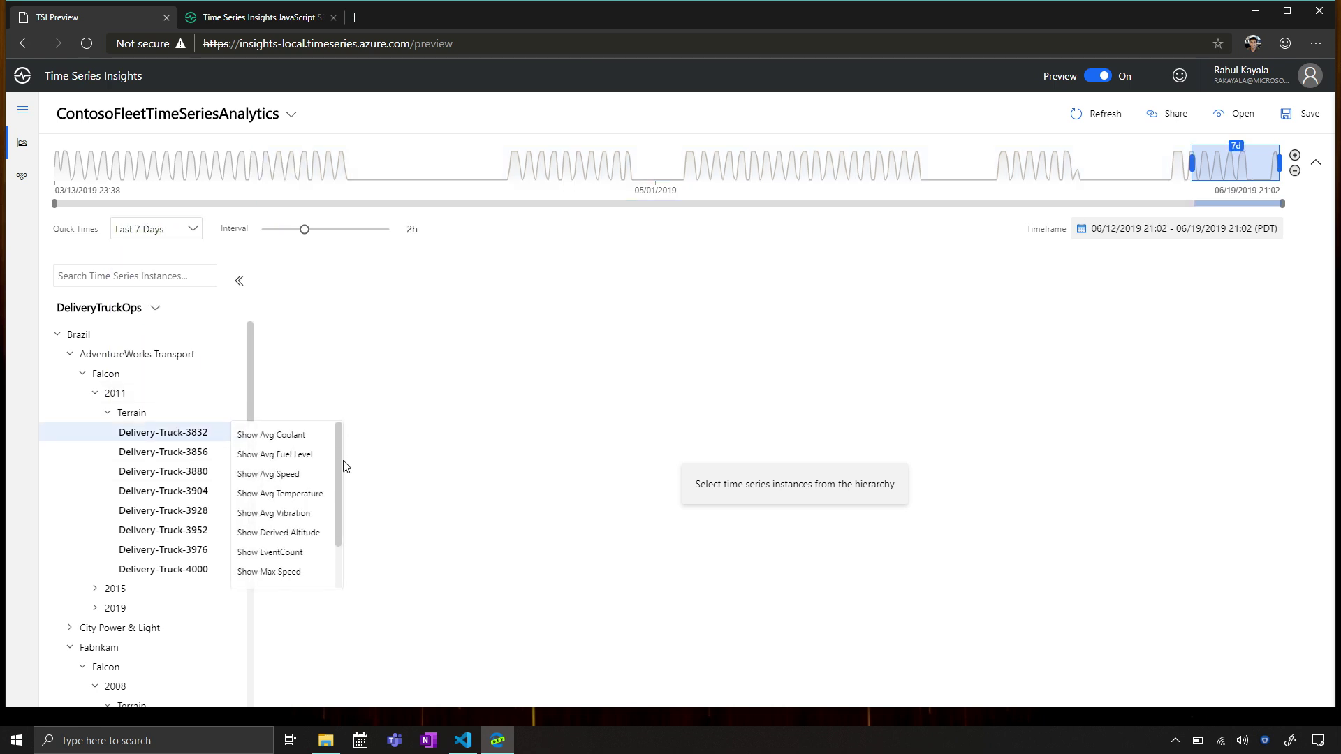
{"action": "left_click", "coordinate": [319, 481]}
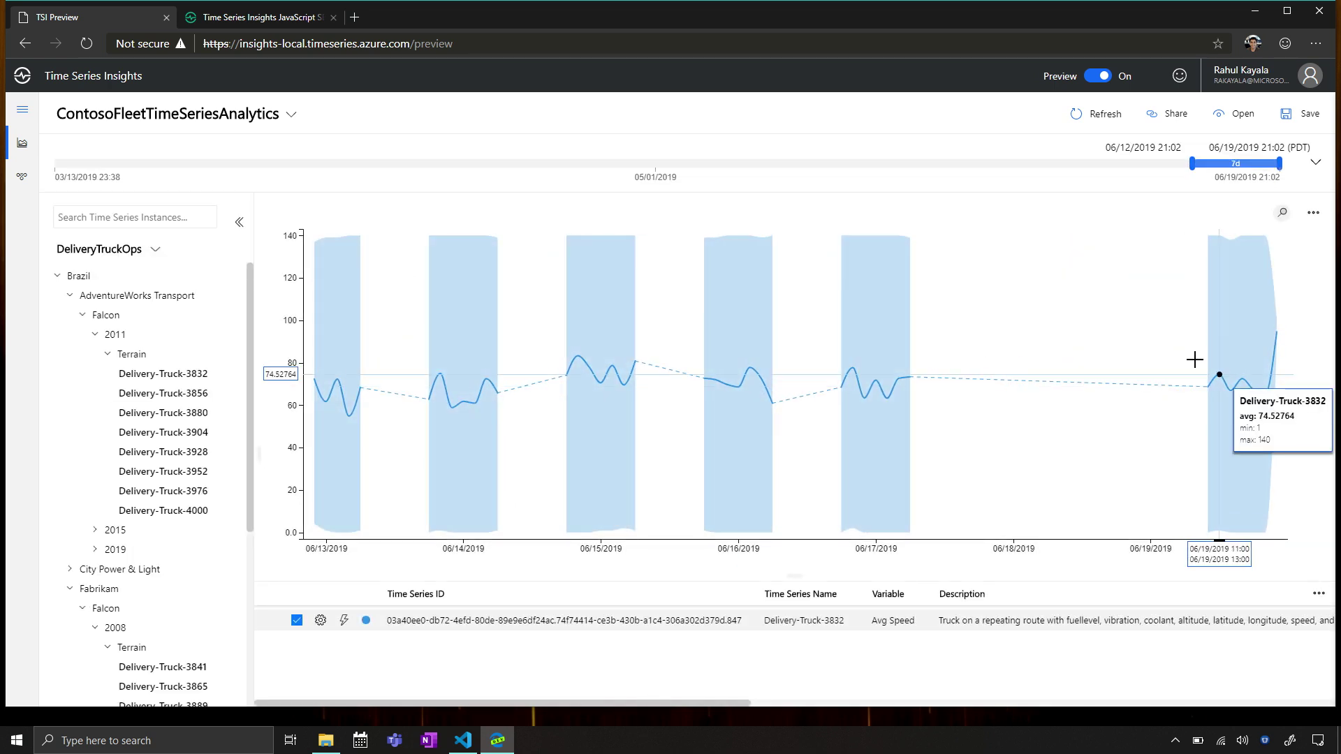
Step: Zoom the chart into the final stretch of 06/19/2019 speed data
{"action": "left_click_drag", "start_coordinate": [1206, 350], "coordinate": [1285, 348]}
{"action": "left_click", "coordinate": [1293, 354]}
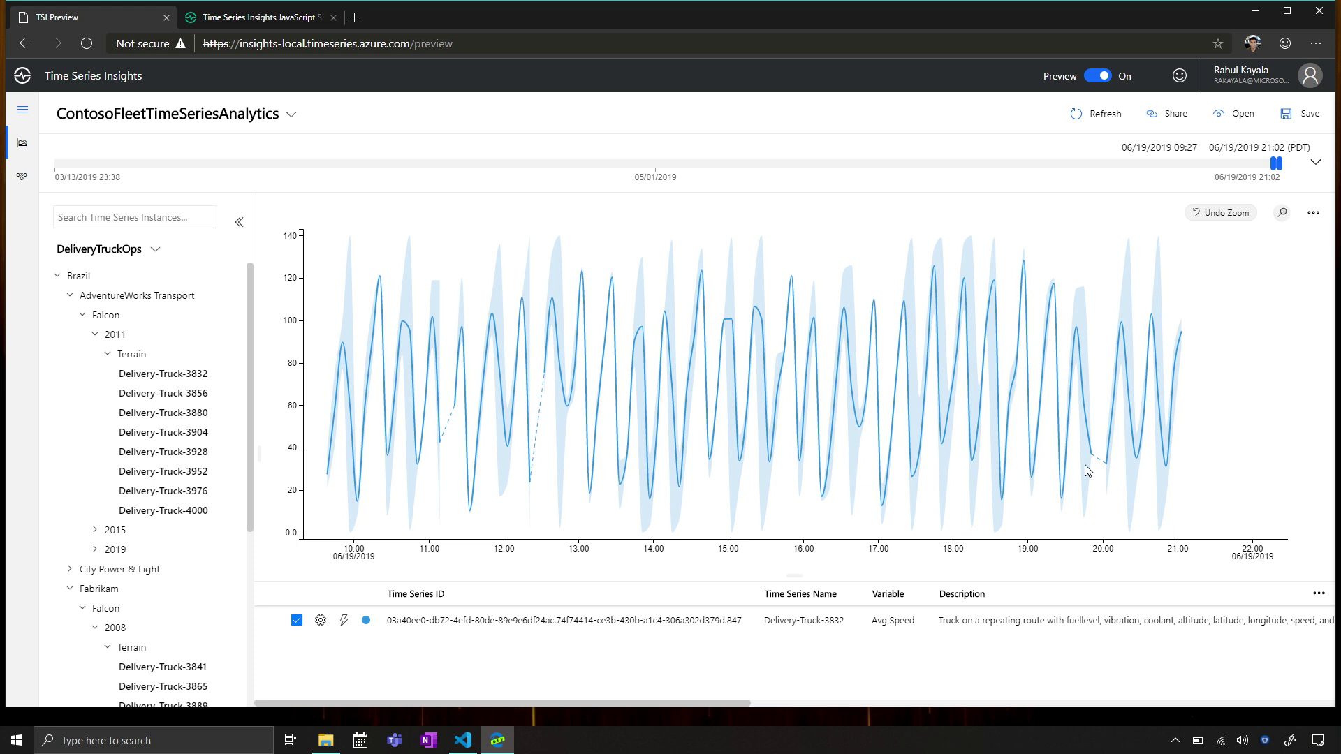
{"action": "mouse_move", "coordinate": [845, 312]}
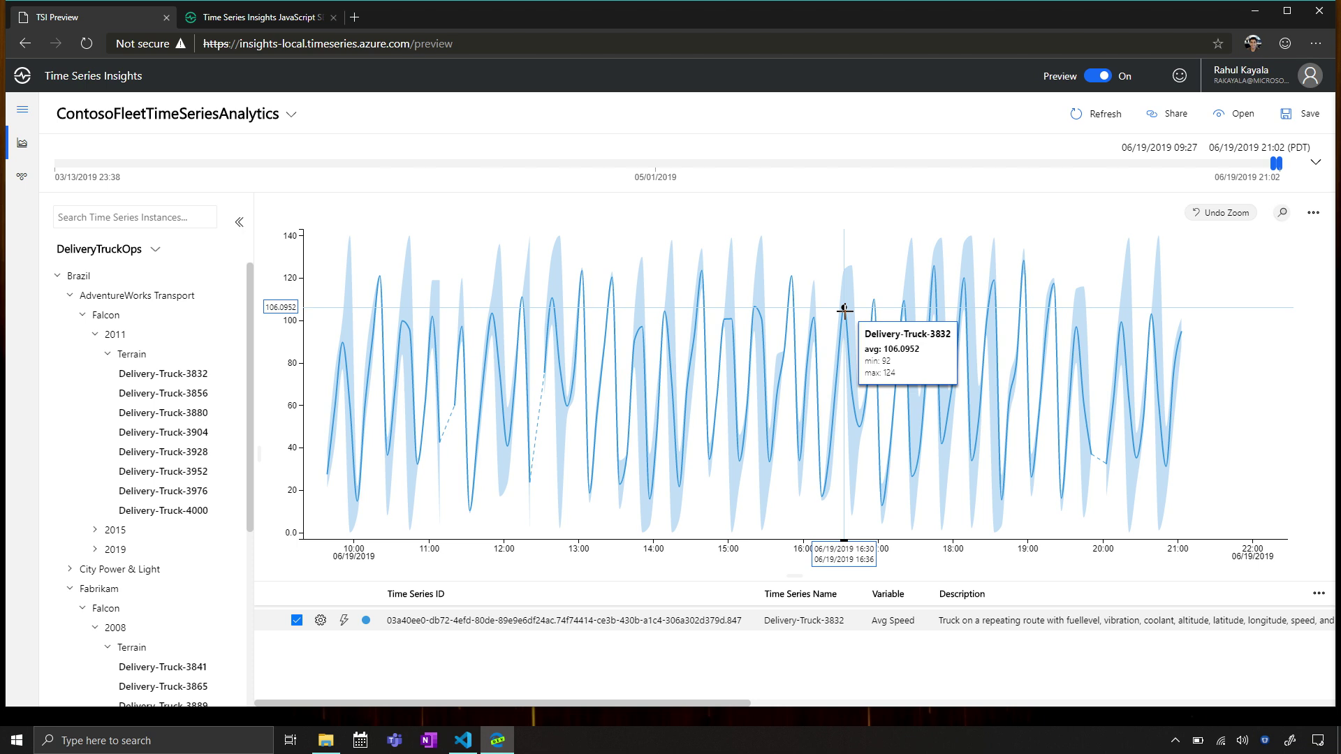
{"action": "left_click", "coordinate": [320, 621]}
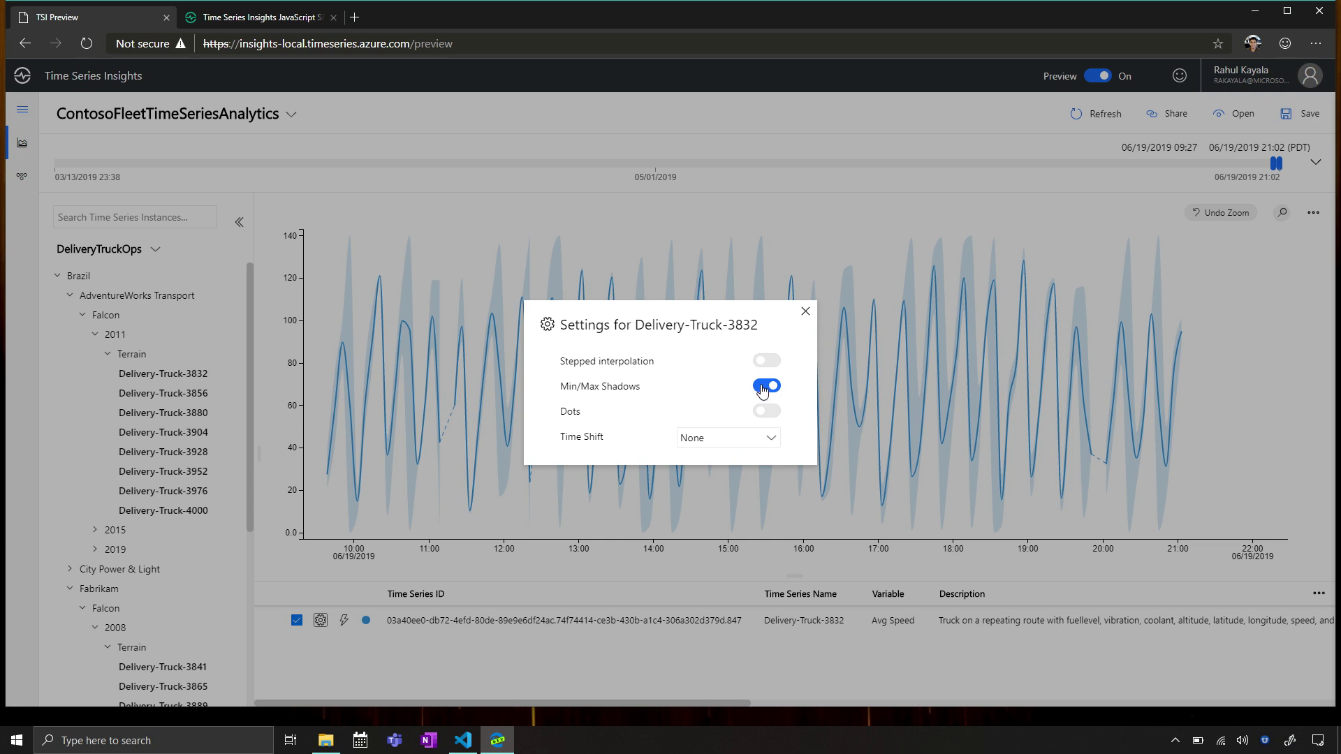
Step: Turn on Dots for the Avg Speed line, leaving Stepped interpolation off
{"action": "left_click", "coordinate": [772, 414]}
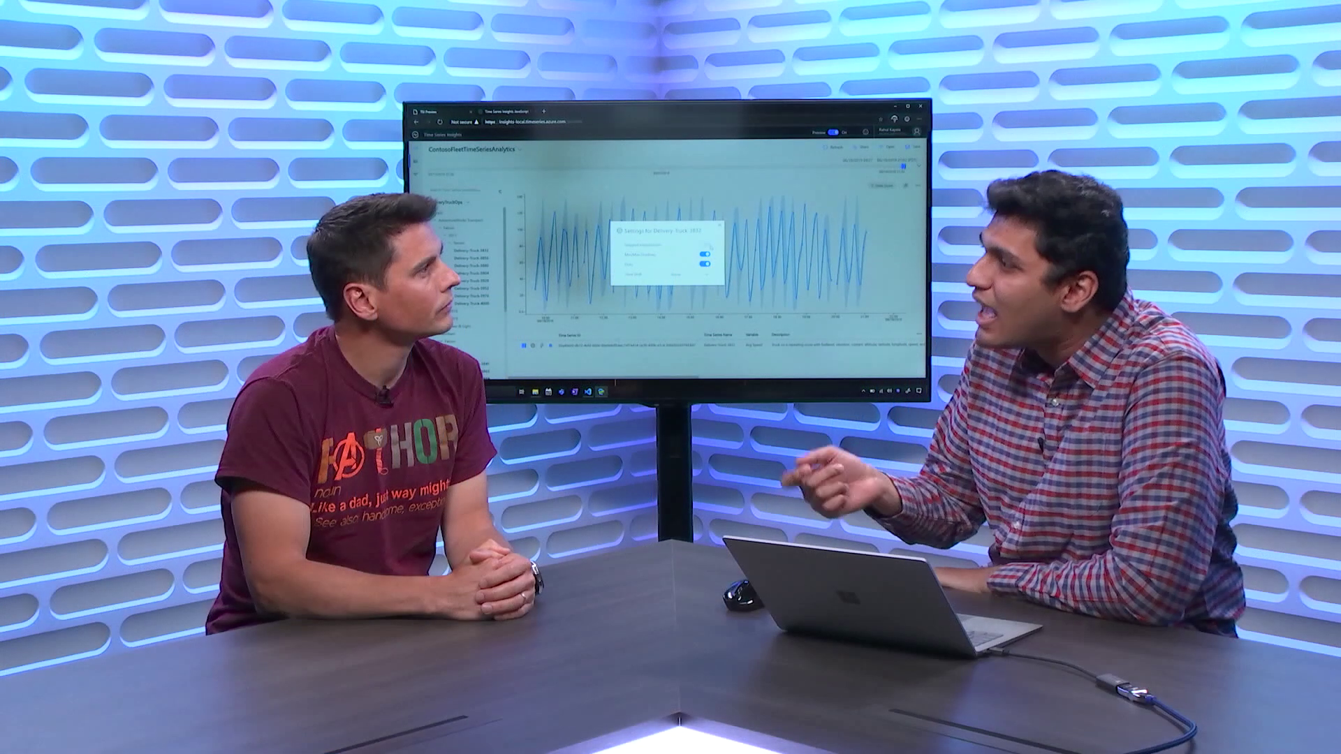
{"action": "left_click", "coordinate": [705, 245]}
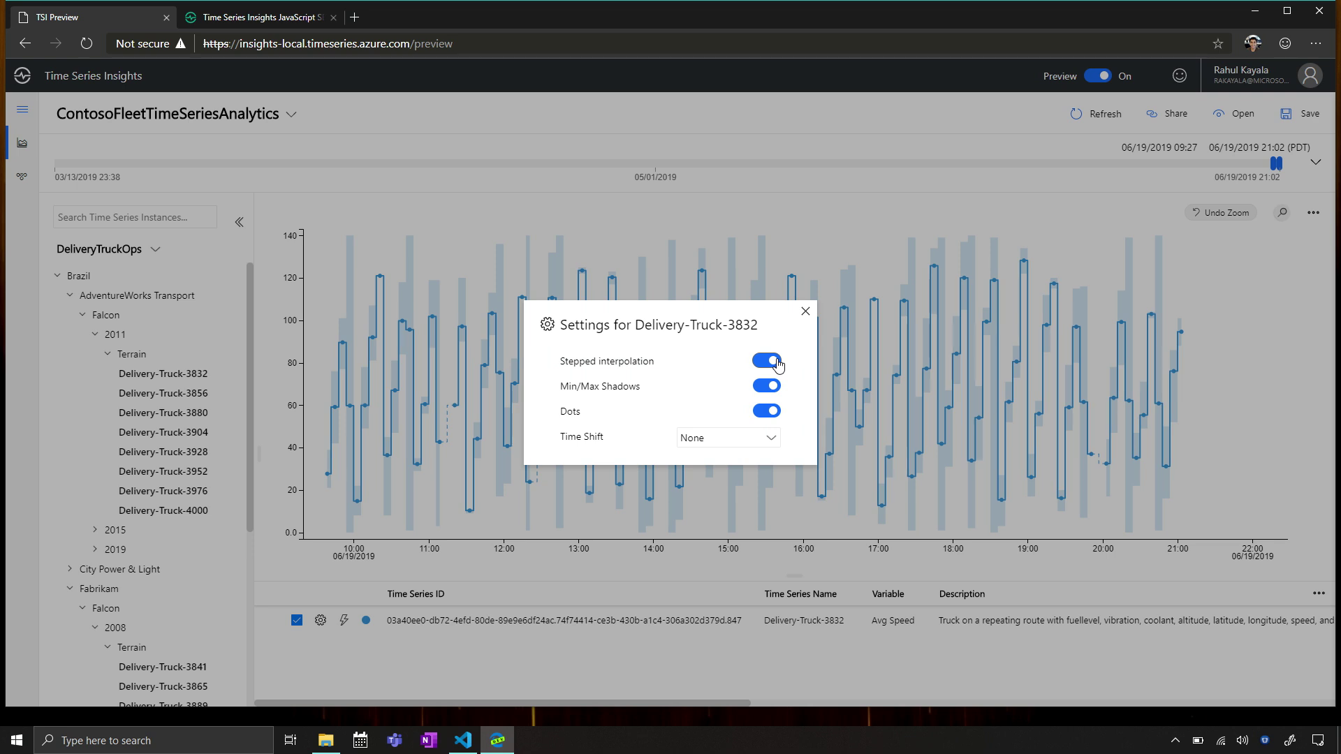
{"action": "left_click", "coordinate": [776, 362]}
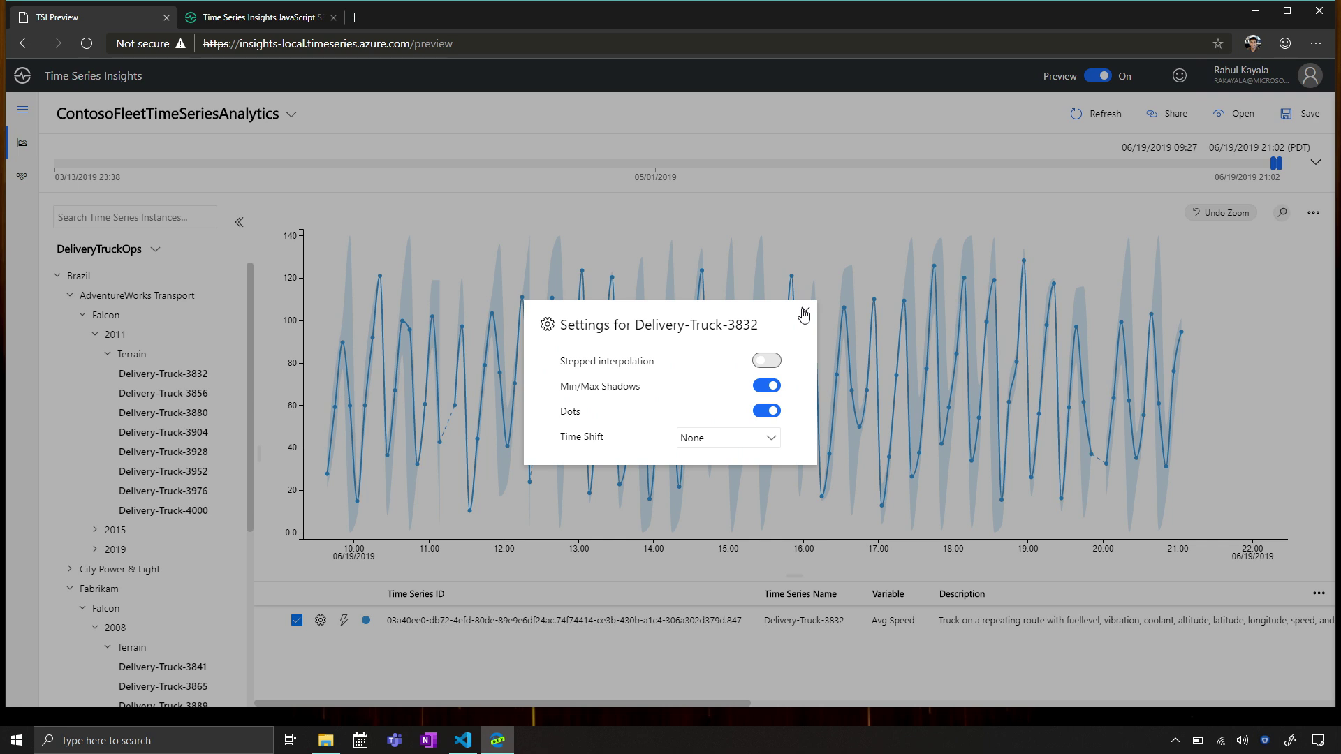
{"action": "left_click", "coordinate": [804, 313]}
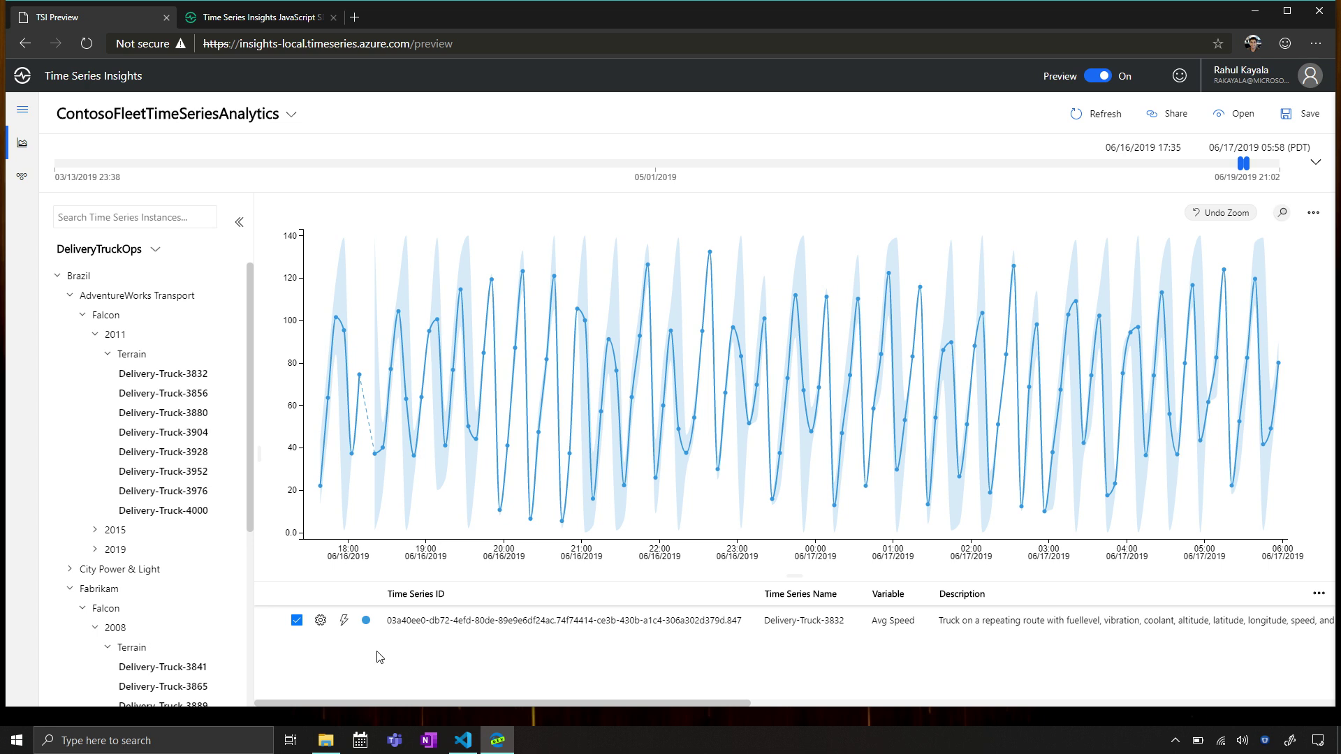
Step: Open the Explorations Time Shift panel for the Delivery-Truck-3832 Avg Speed series
{"action": "left_click", "coordinate": [344, 622]}
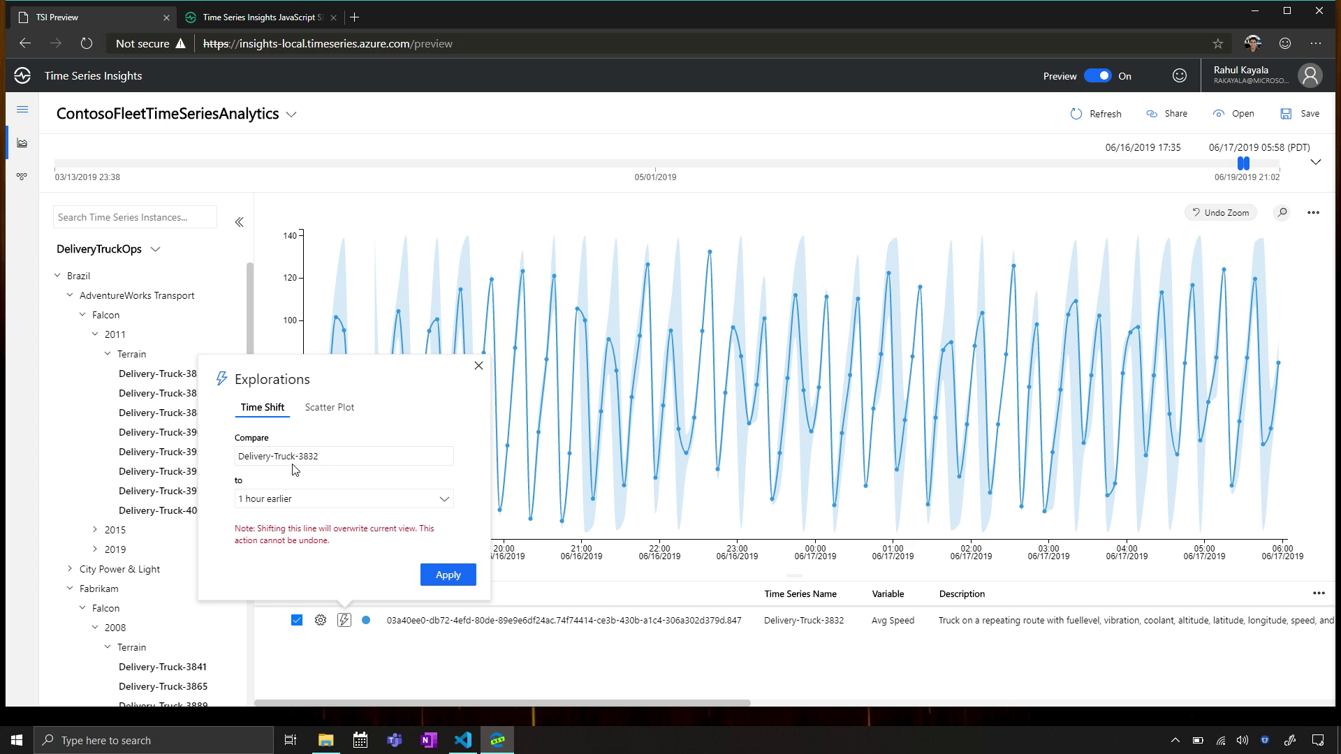
Step: Add an Avg Speed copy shifted 24 hours earlier, overlaid with the original
{"action": "left_click", "coordinate": [390, 505]}
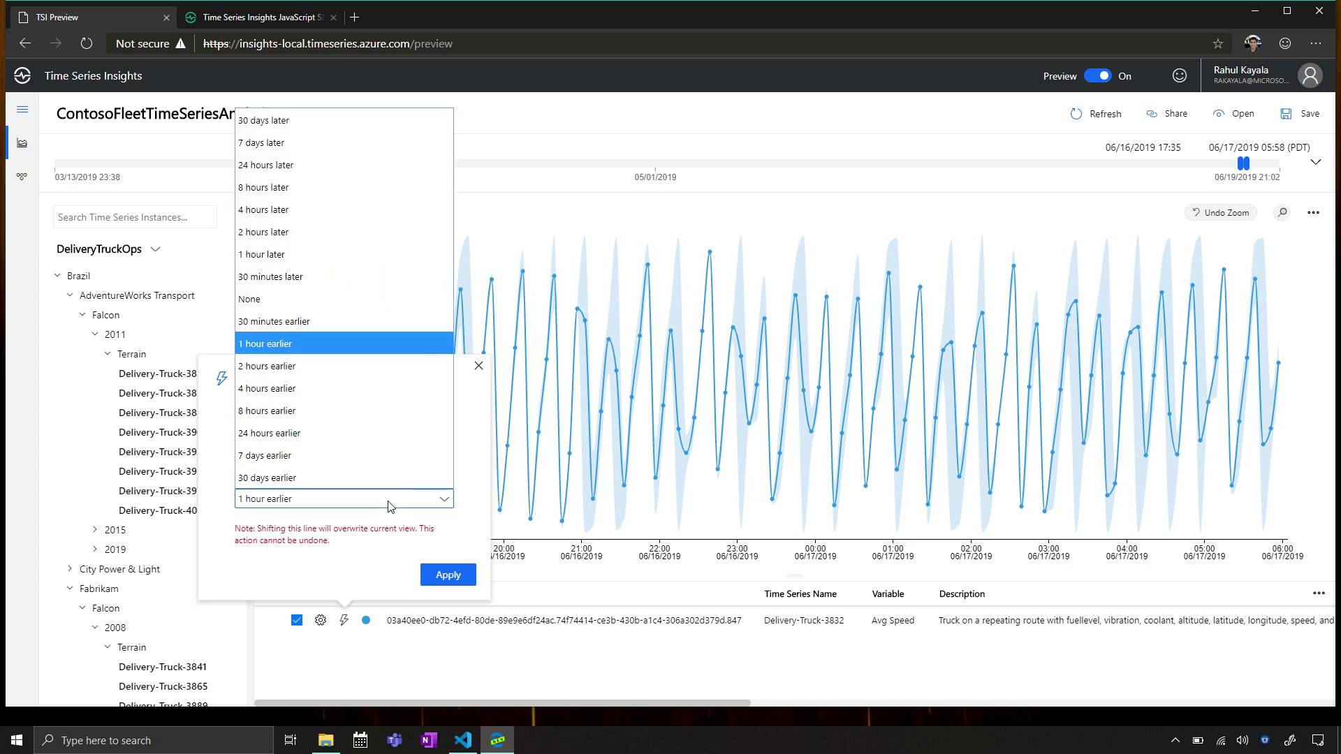
{"action": "left_click", "coordinate": [401, 435]}
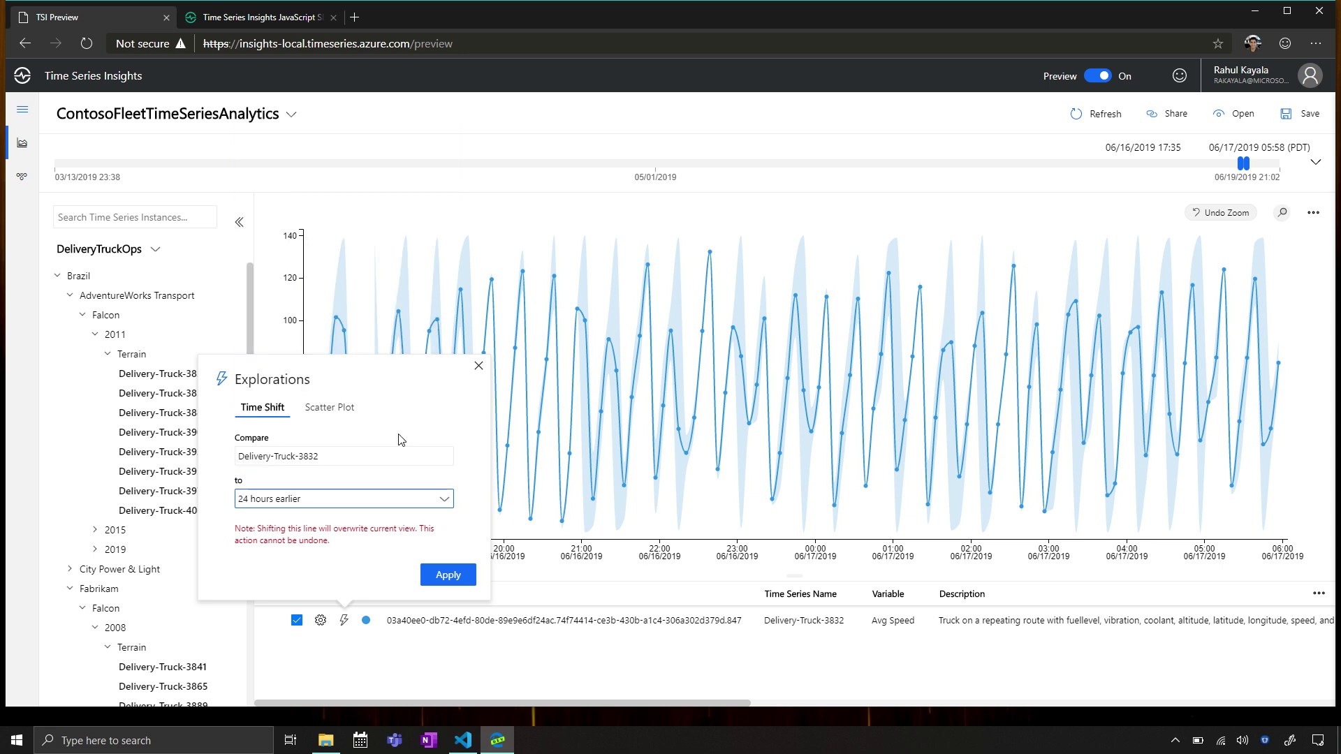
{"action": "left_click", "coordinate": [435, 578]}
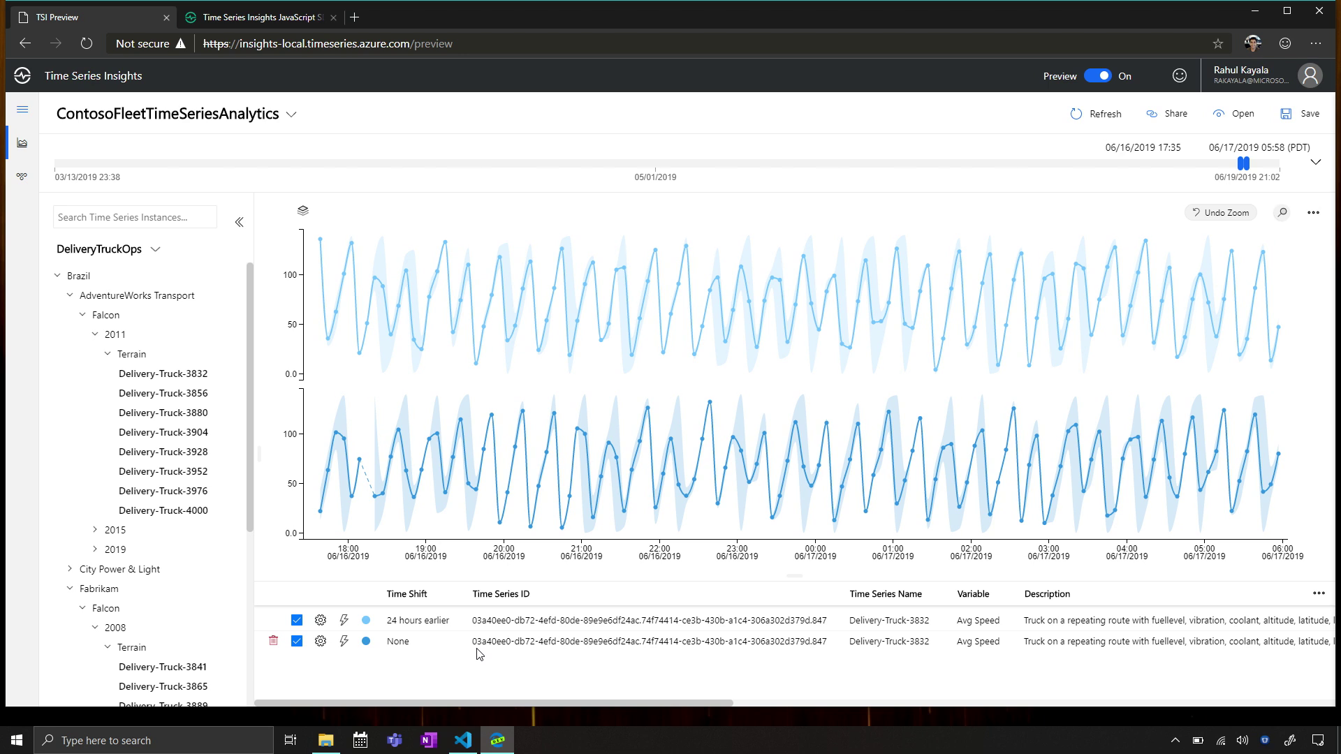
{"action": "left_click", "coordinate": [302, 212]}
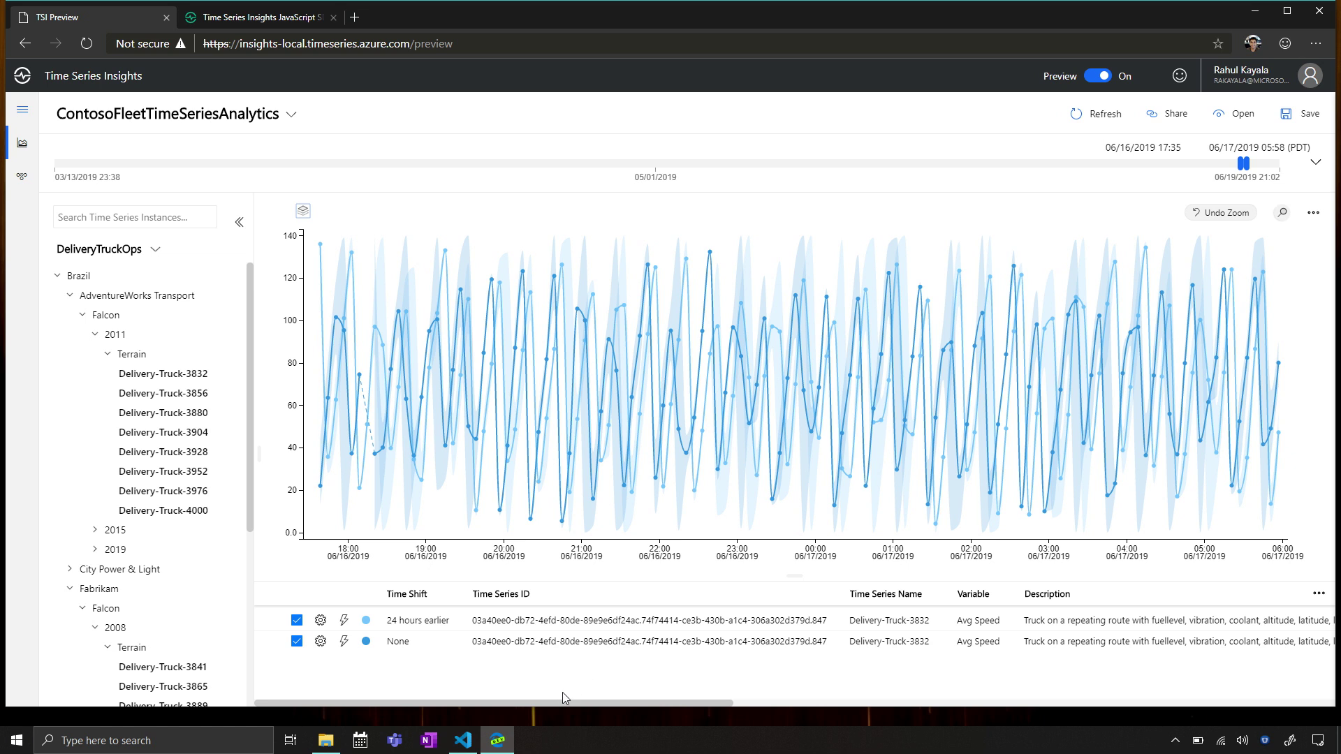
Step: Delete both the original and 24-hour-shifted Avg Speed series from the chart
{"action": "left_click", "coordinate": [273, 642]}
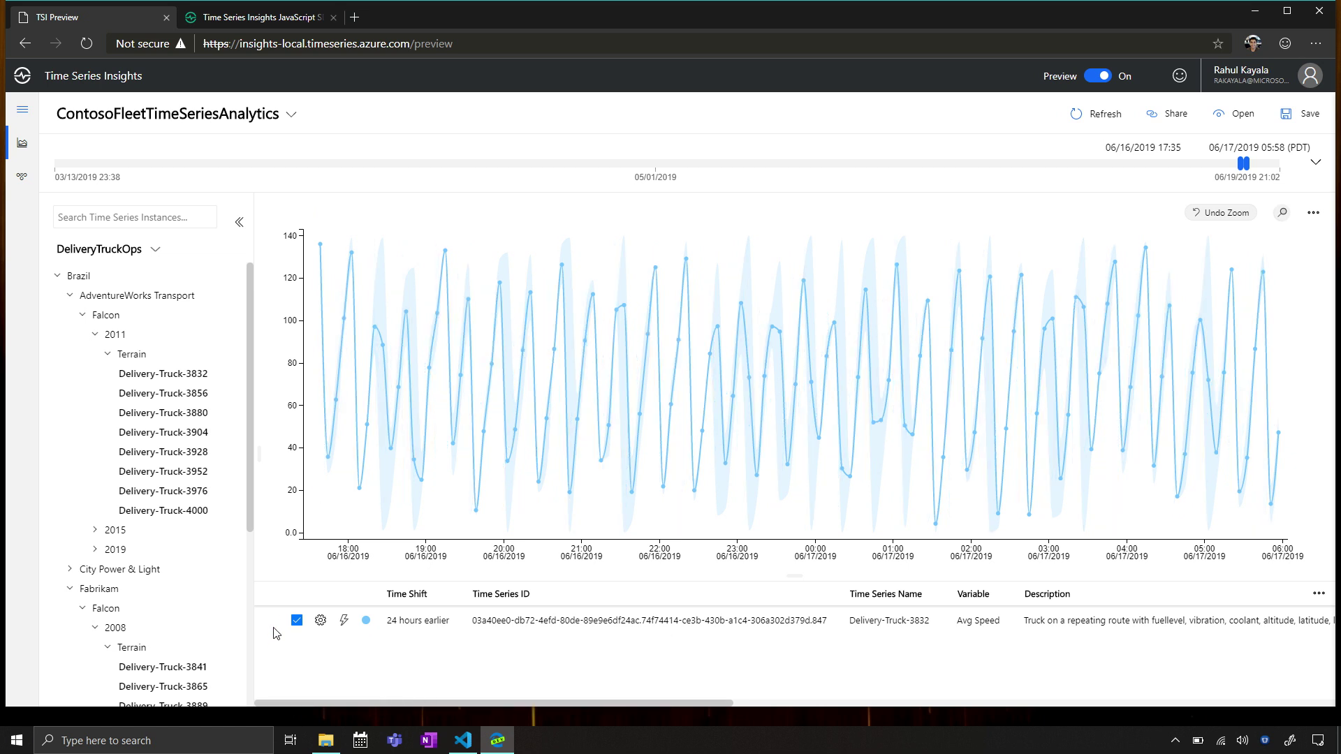
{"action": "left_click", "coordinate": [274, 621]}
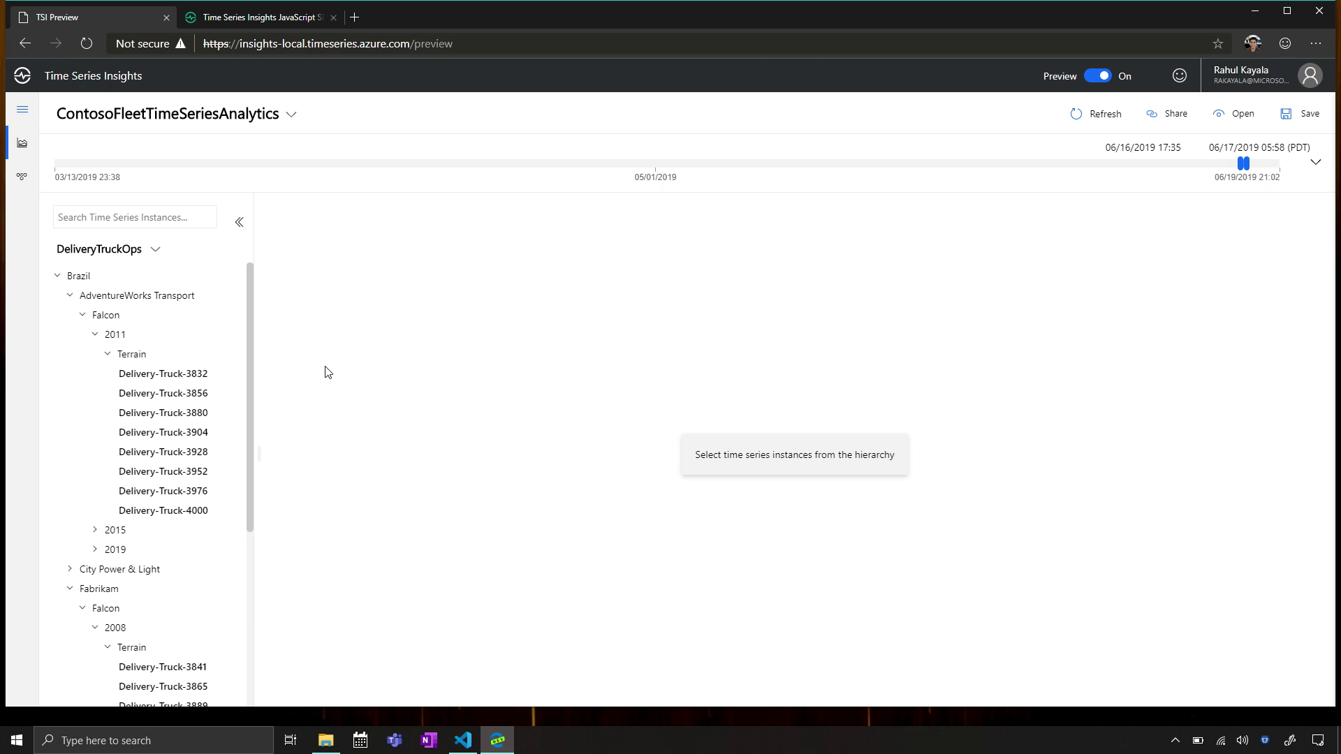
{"action": "left_click", "coordinate": [204, 380]}
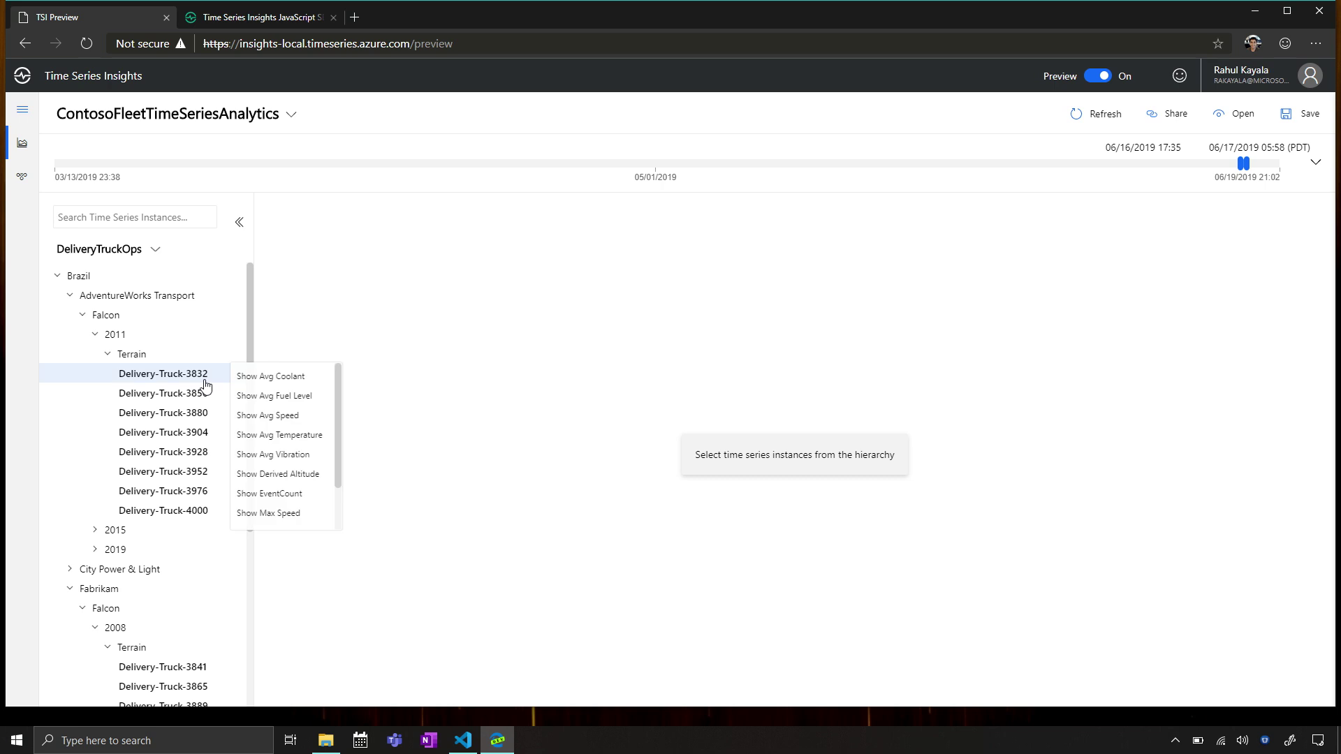
Step: Chart Delivery-Truck-3832's Avg Coolant and Avg Temperature together
{"action": "left_click", "coordinate": [308, 378]}
{"action": "left_click", "coordinate": [207, 377]}
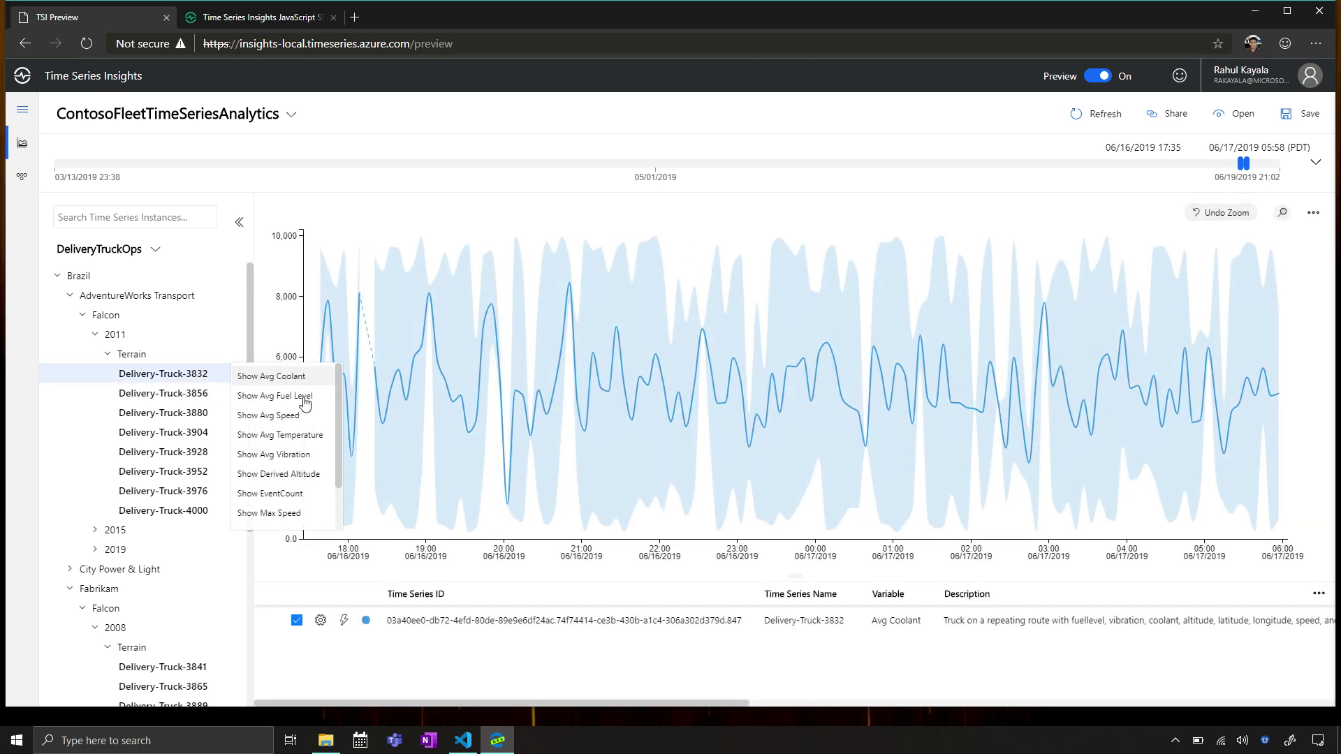
{"action": "left_click", "coordinate": [313, 438]}
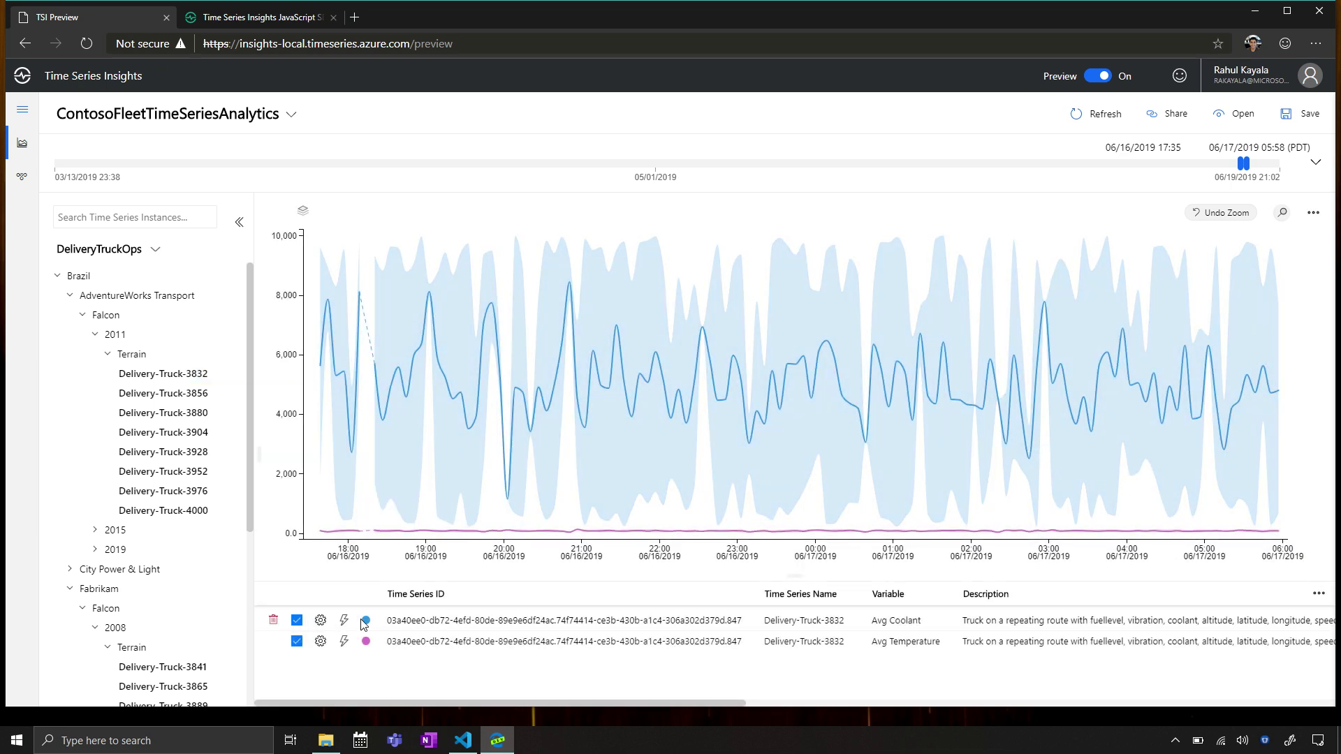
{"action": "left_click", "coordinate": [343, 621]}
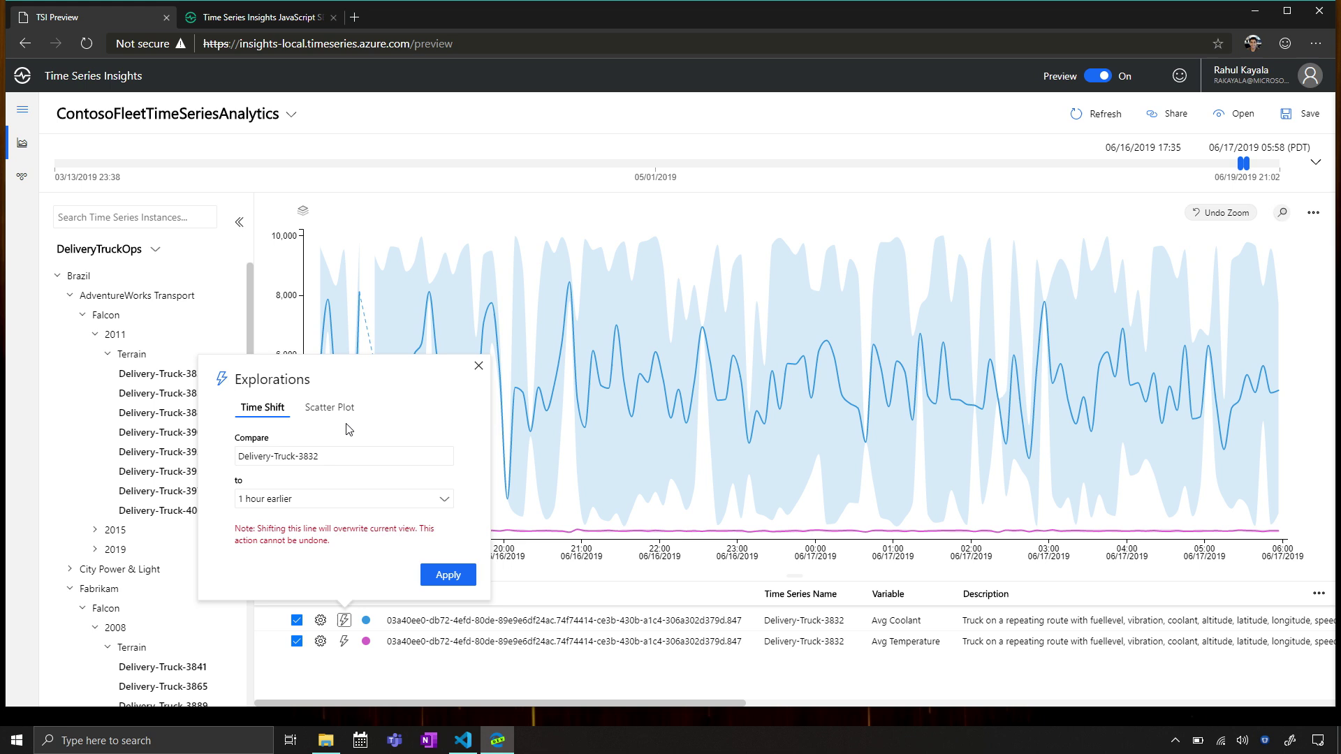
Step: Create a scatter plot with Avg Coolant on X and Avg Temperature on Y
{"action": "left_click", "coordinate": [344, 411]}
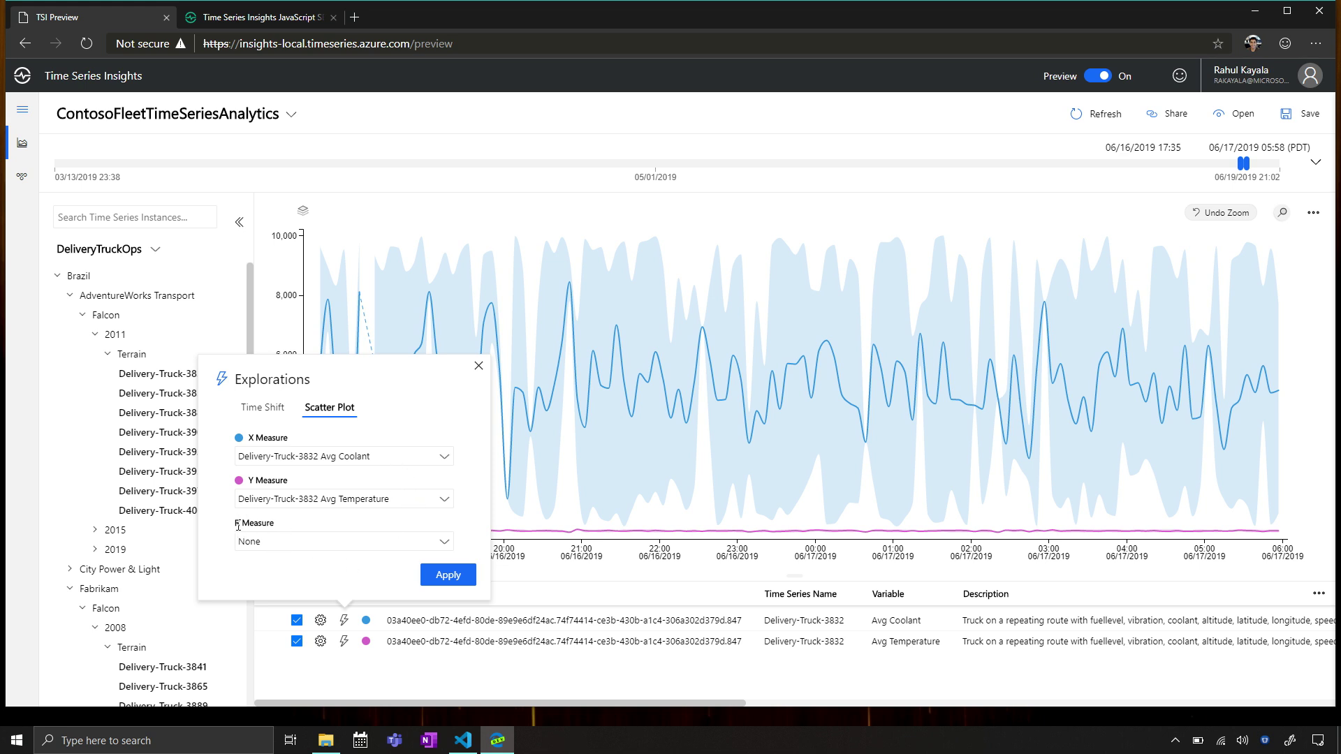
{"action": "left_click", "coordinate": [435, 579]}
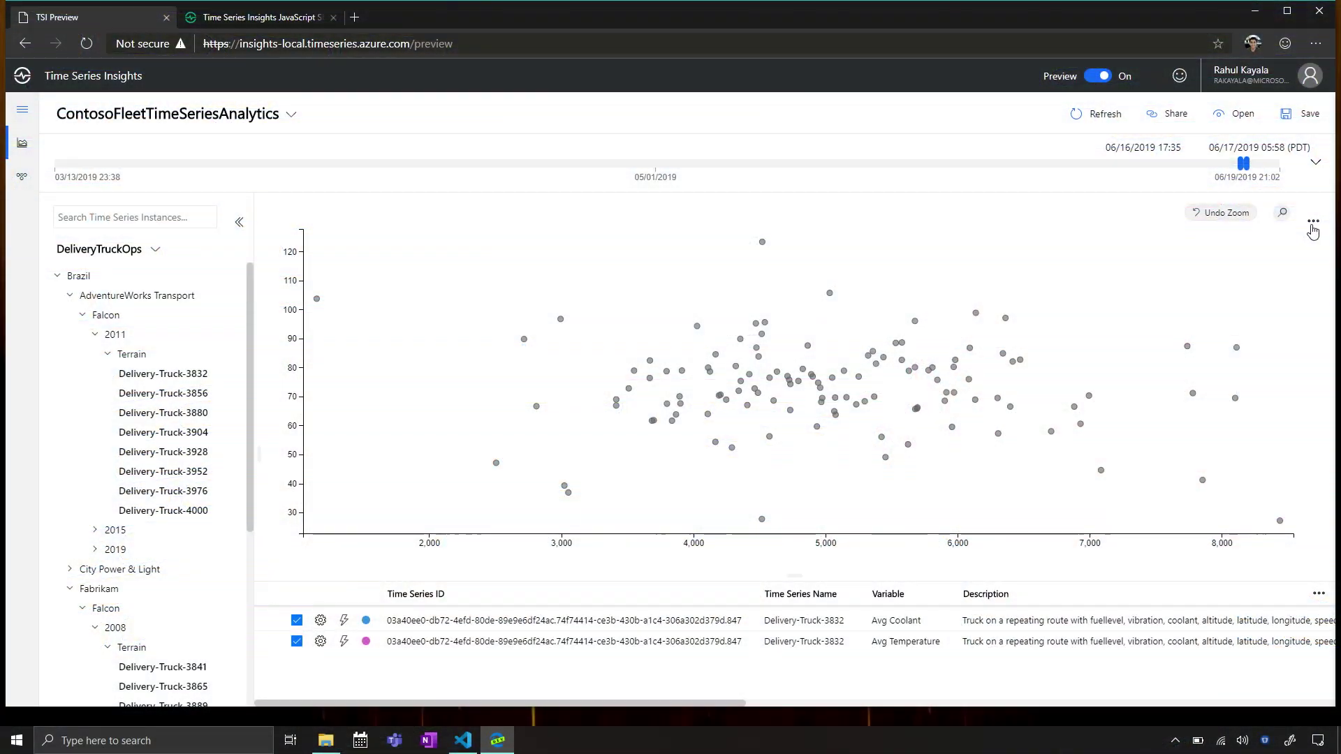
{"action": "left_click", "coordinate": [1313, 227]}
Step: Convert the coolant-vs-temperature scatter plot into a heatmap, then go to the Sample Visualizations page
{"action": "left_click", "coordinate": [1289, 285]}
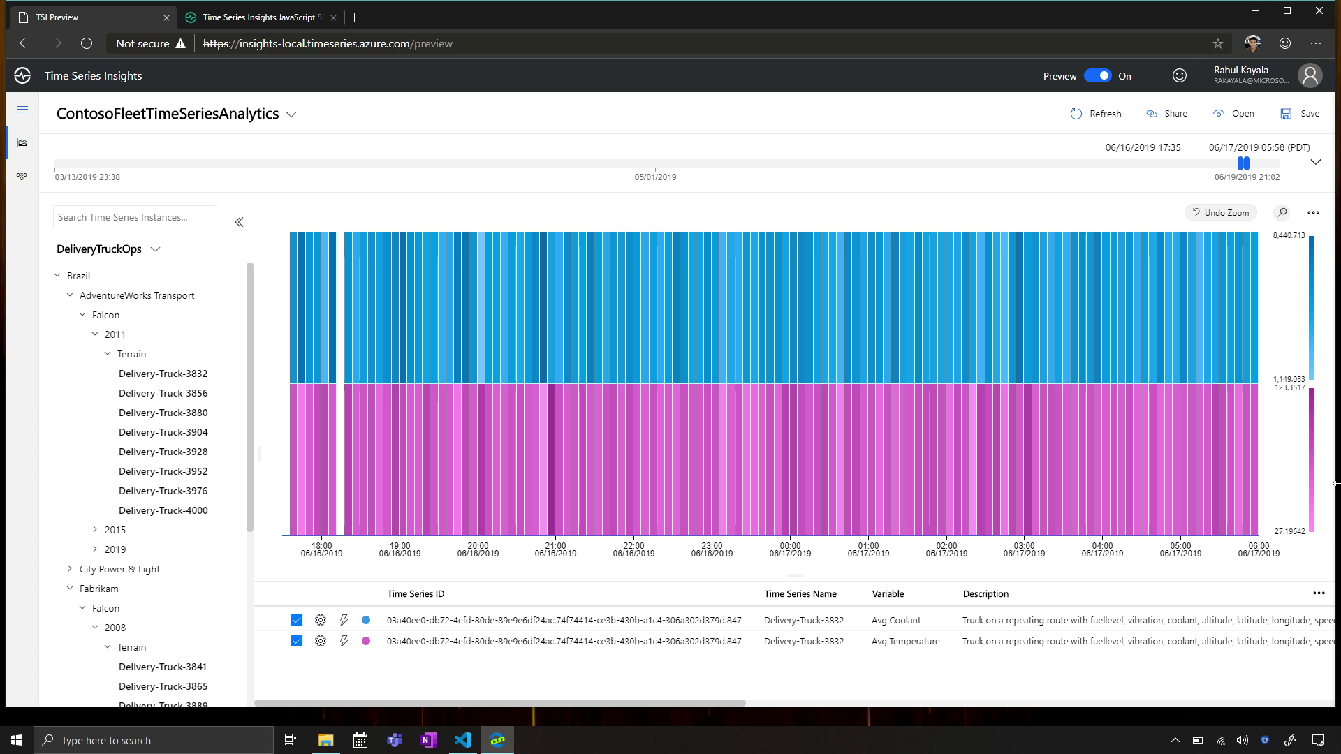
{"action": "mouse_move", "coordinate": [1221, 515]}
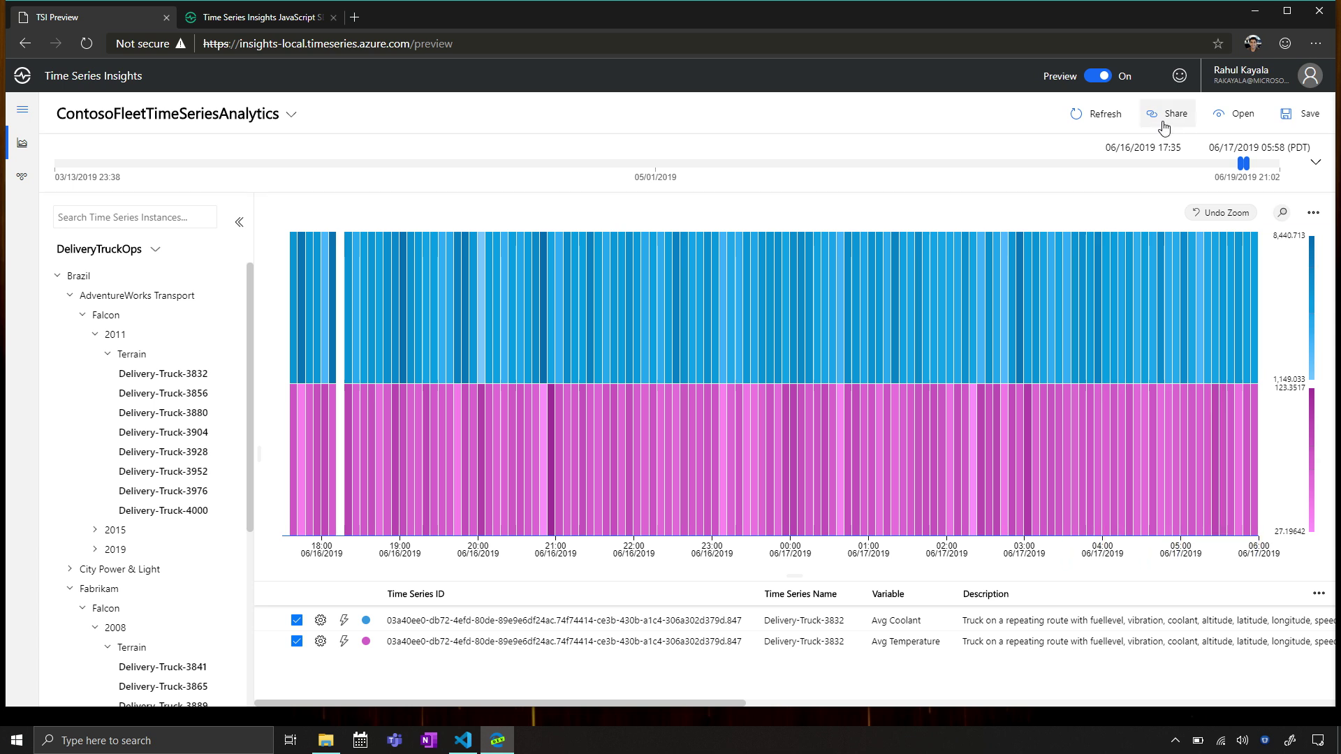
{"action": "mouse_move", "coordinate": [1087, 364]}
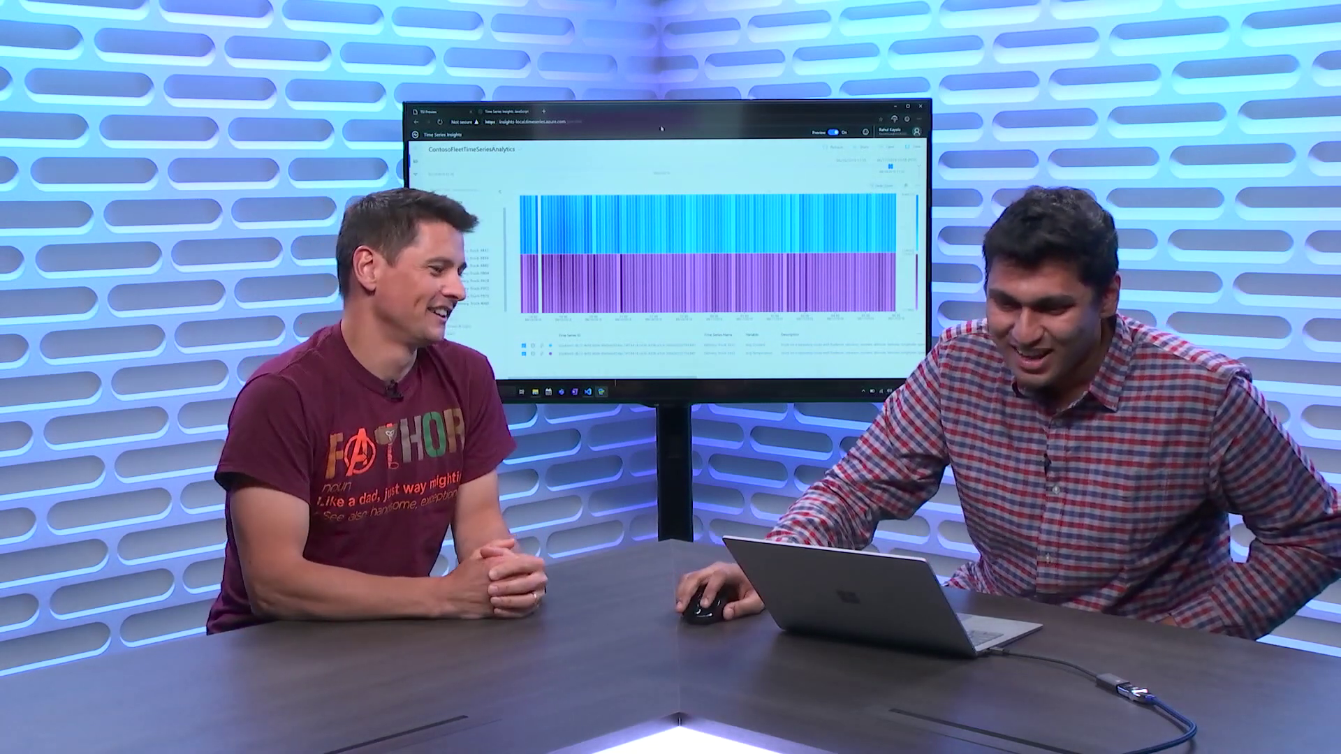
{"action": "left_click", "coordinate": [528, 113]}
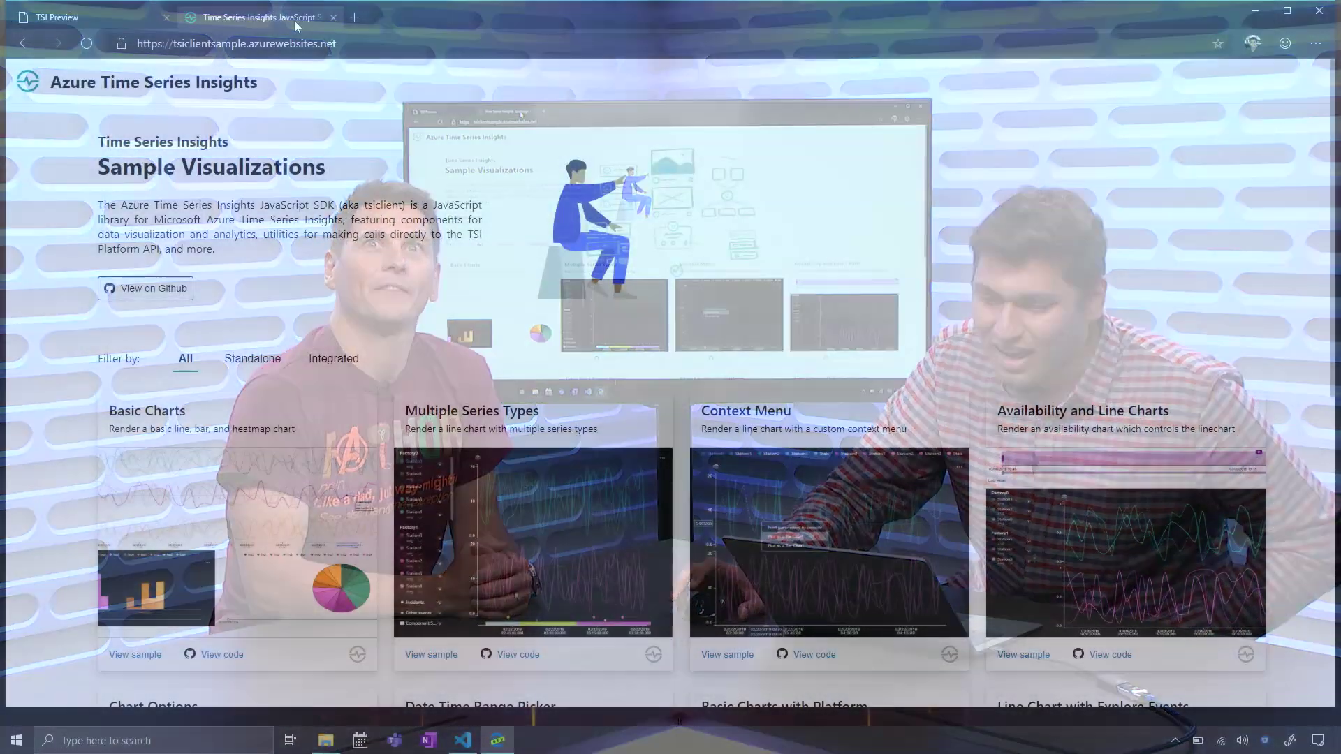